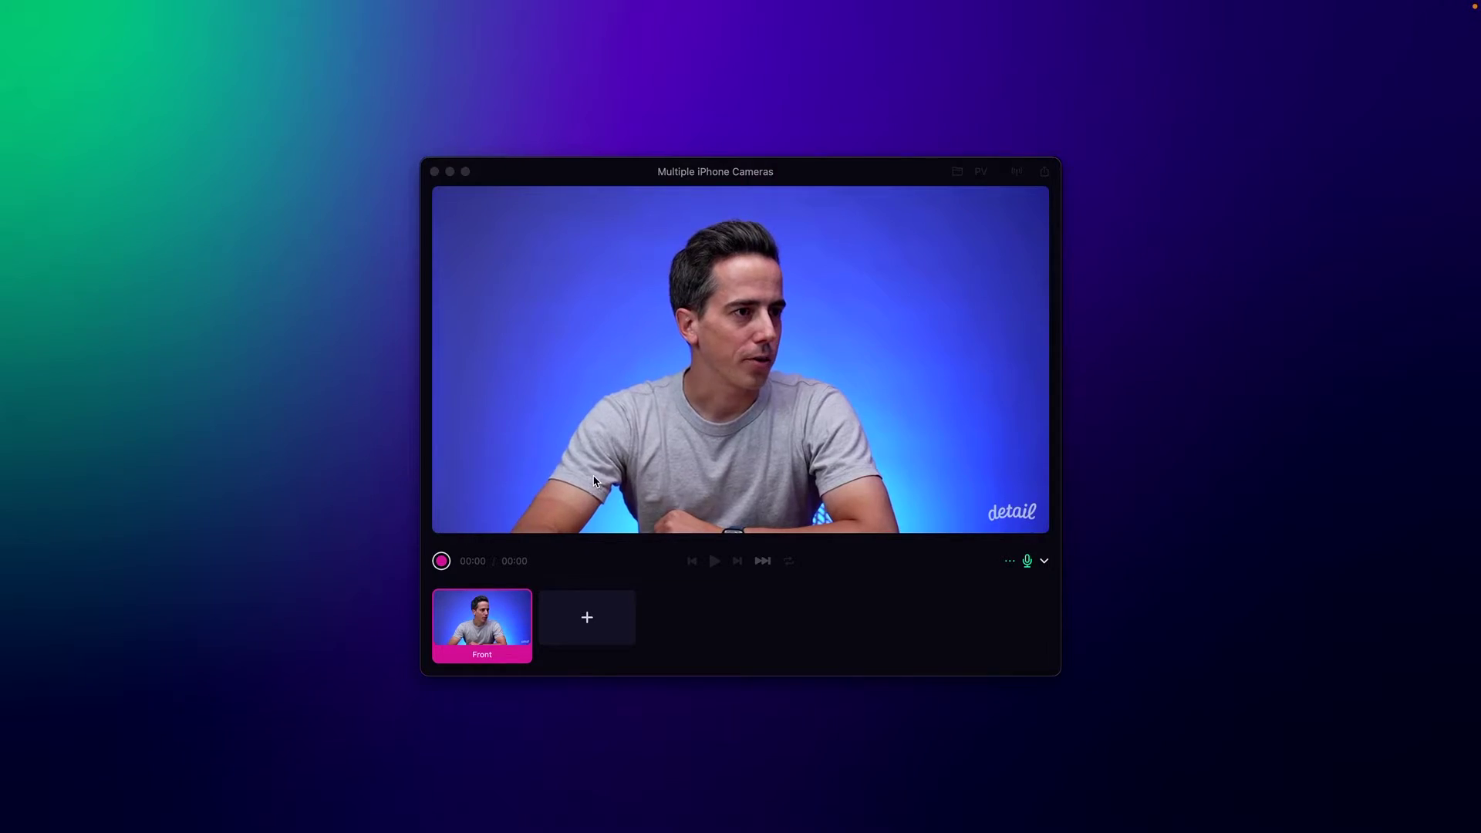
- Add a new empty Scene 2, glance at Front, then return to Scene 2
click(593, 481)
click(601, 621)
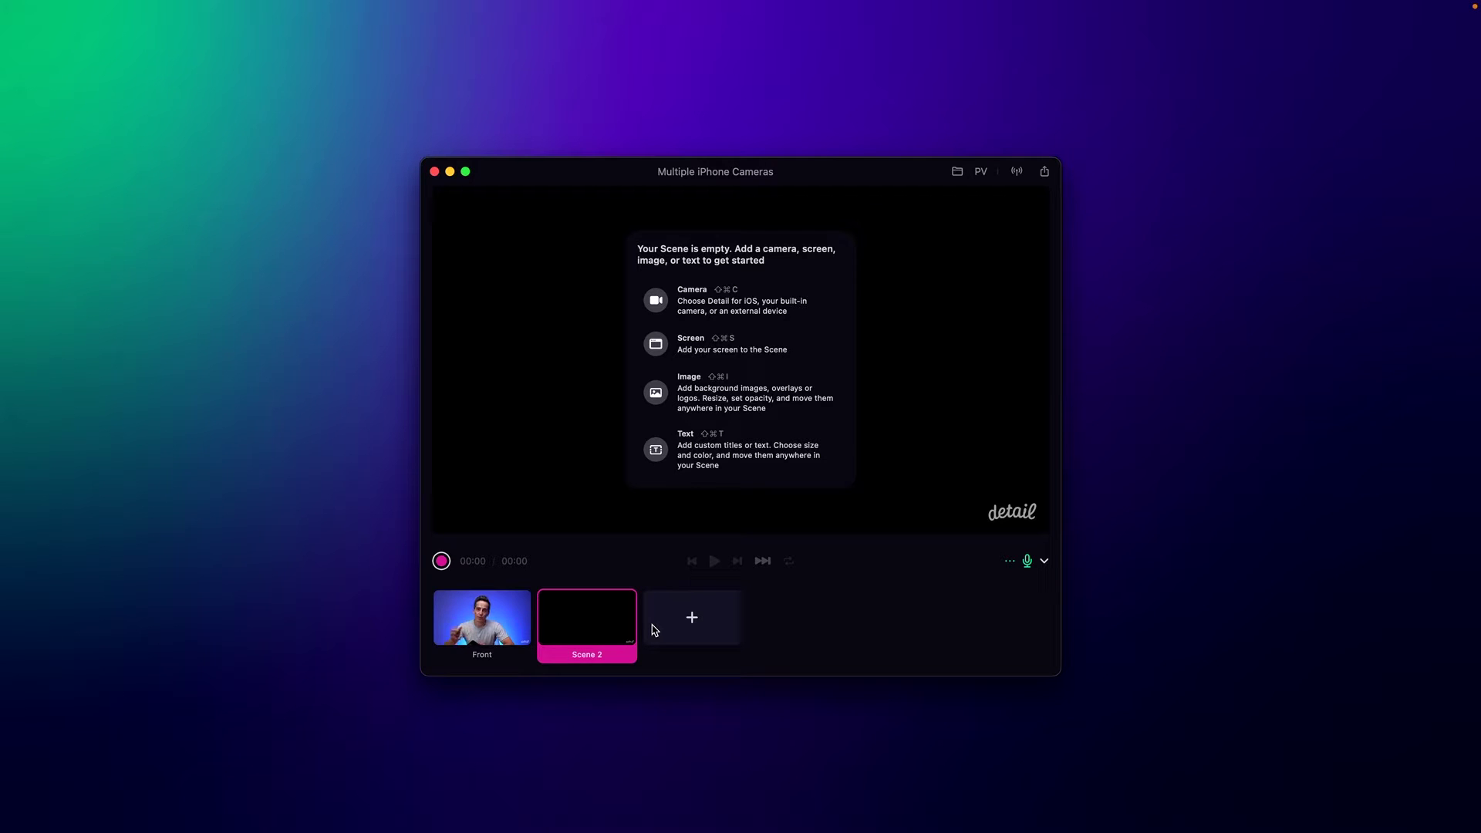
click(482, 621)
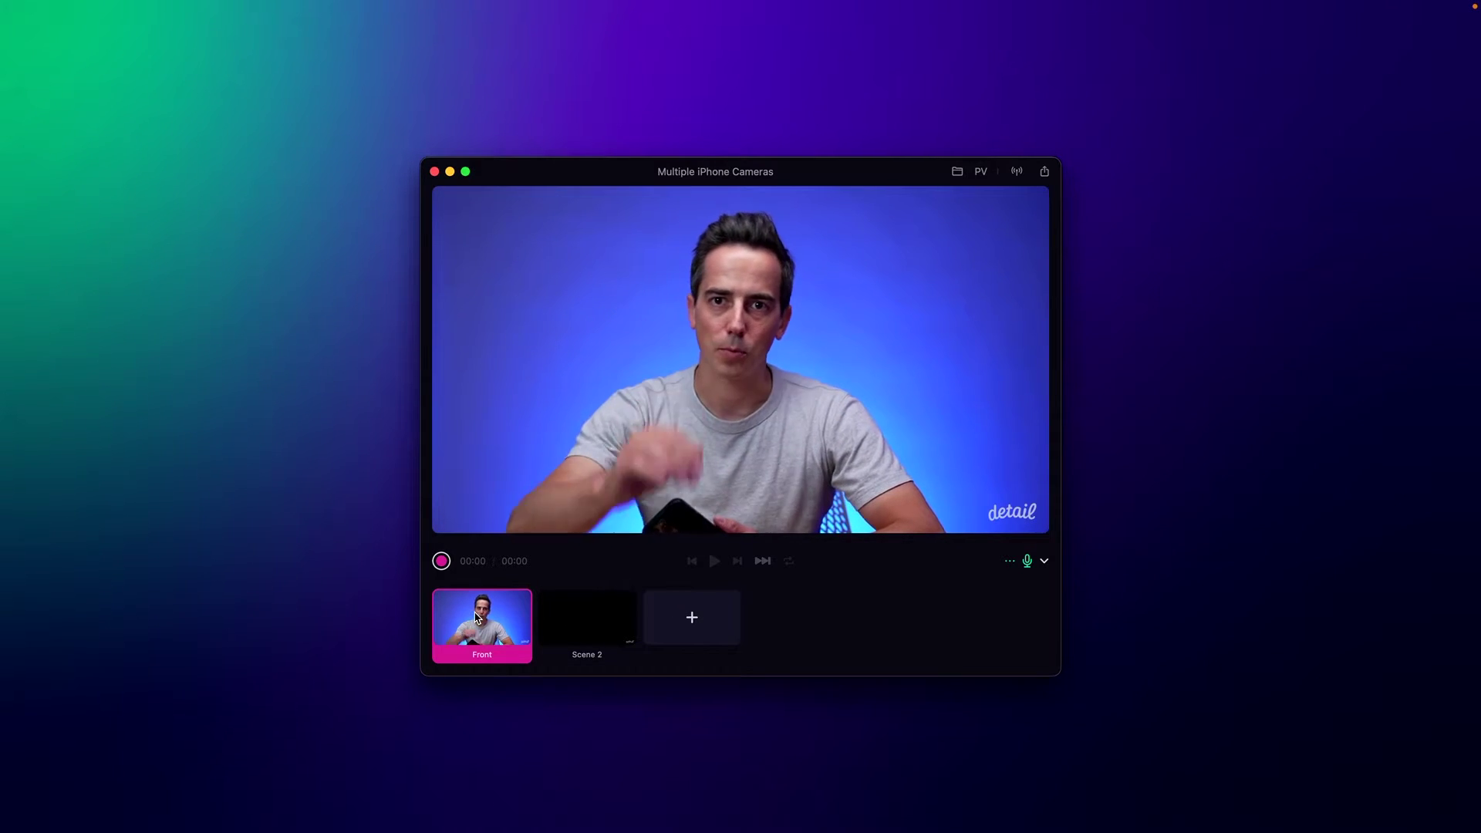
click(568, 620)
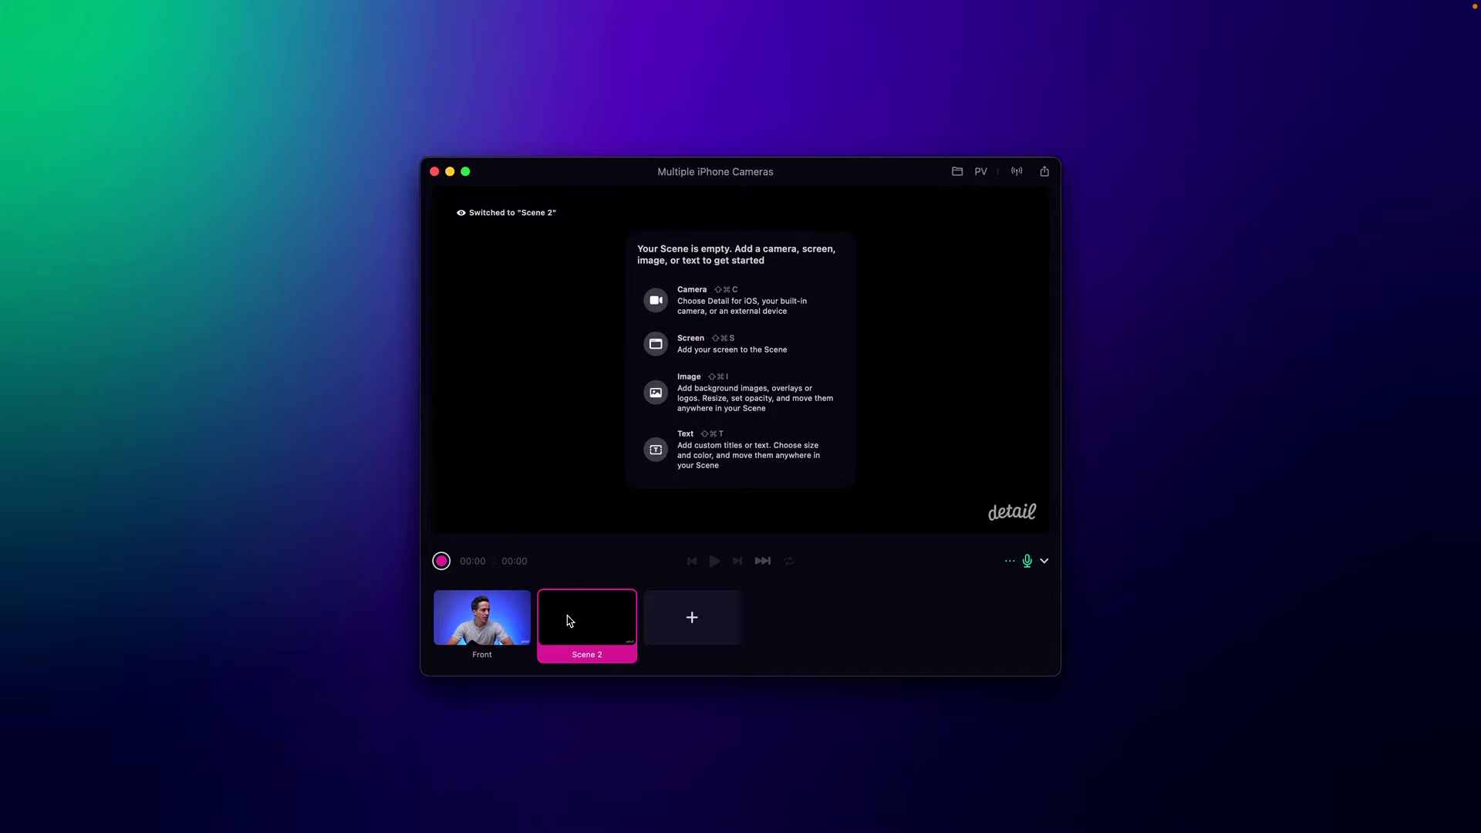
- Give Scene 2 the PV-13 Camera feed looking down at the laptop keyboard
click(725, 297)
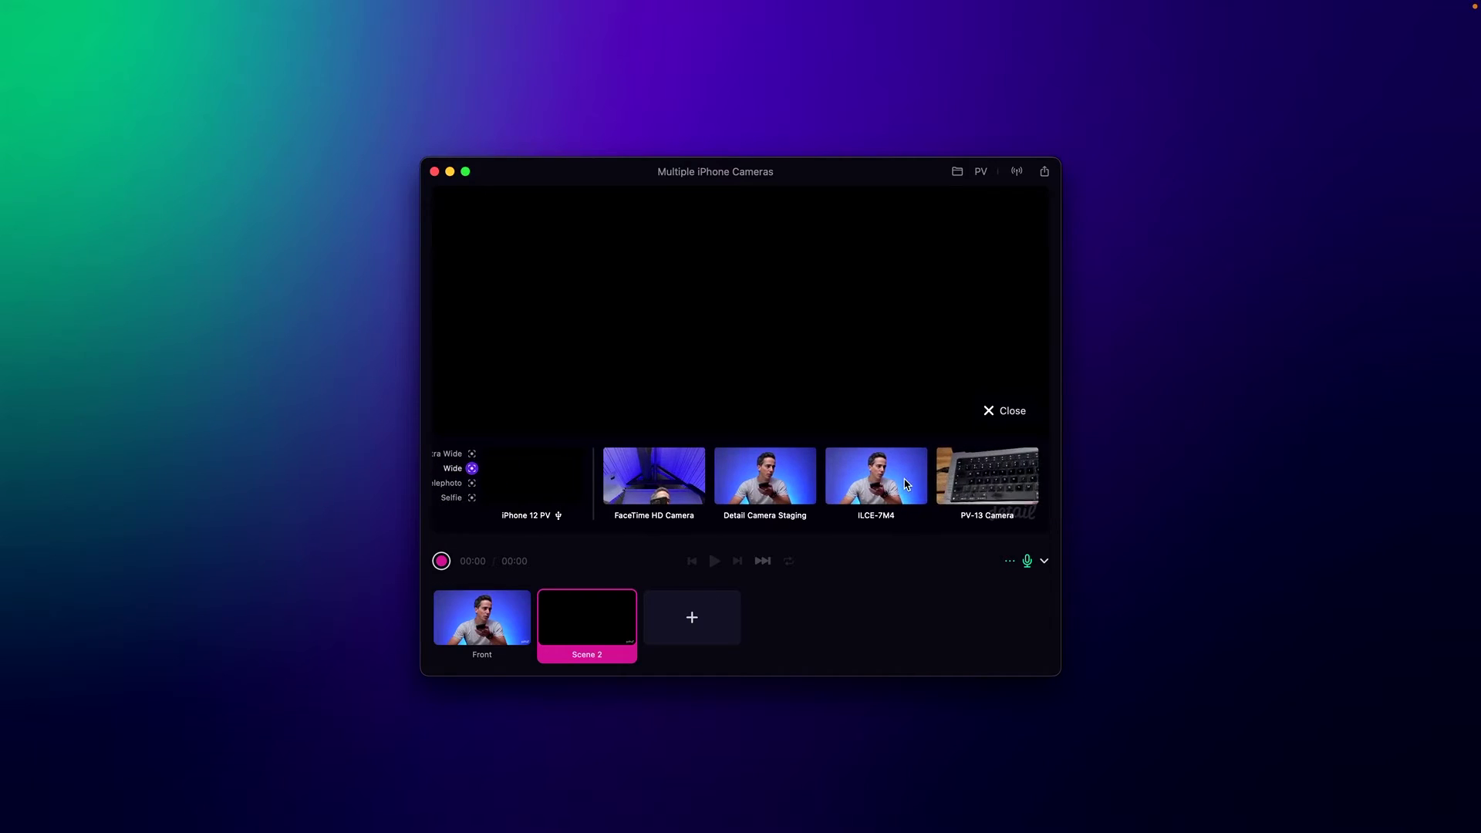
click(1006, 479)
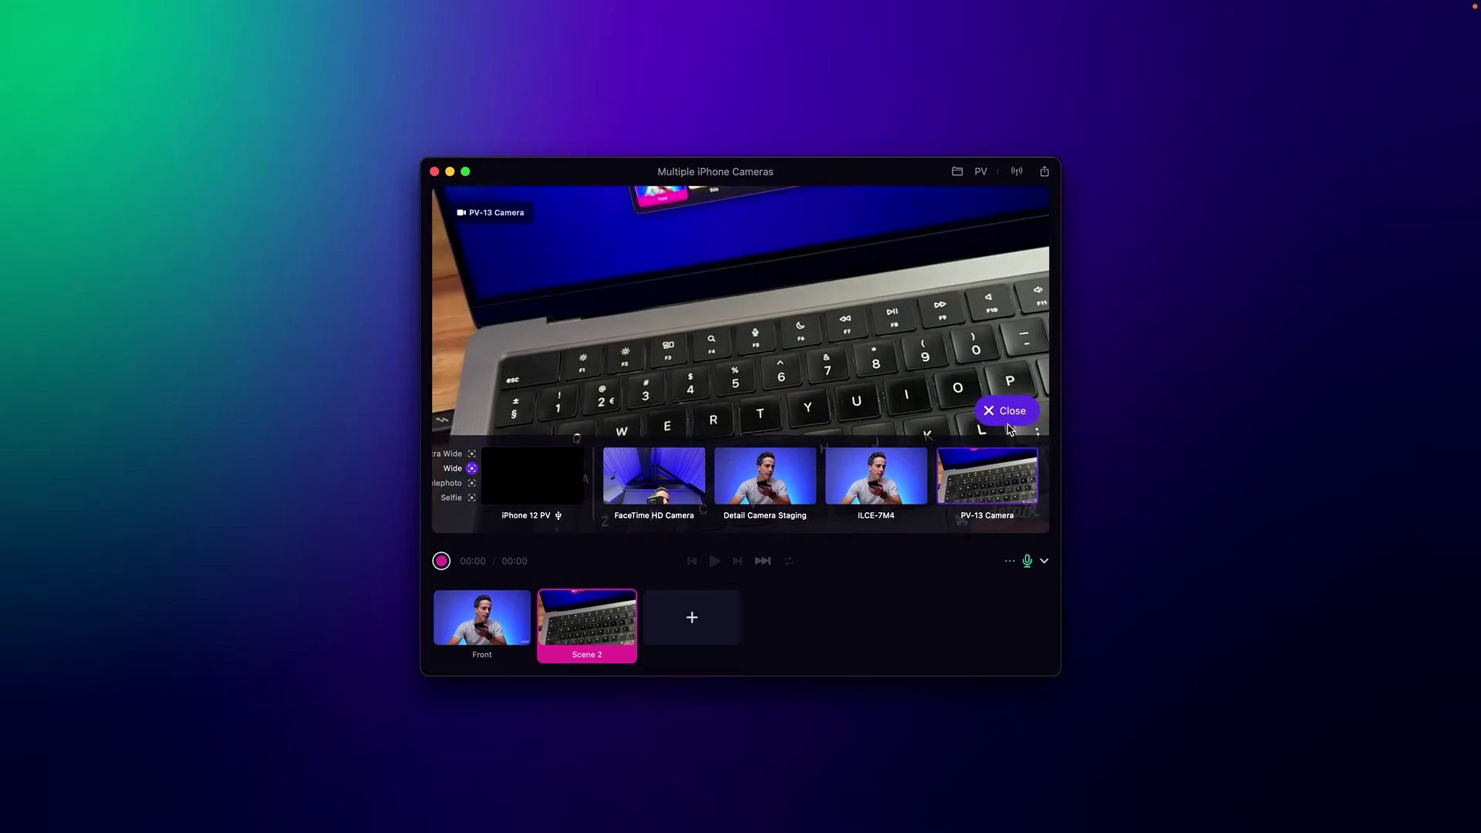
click(1015, 411)
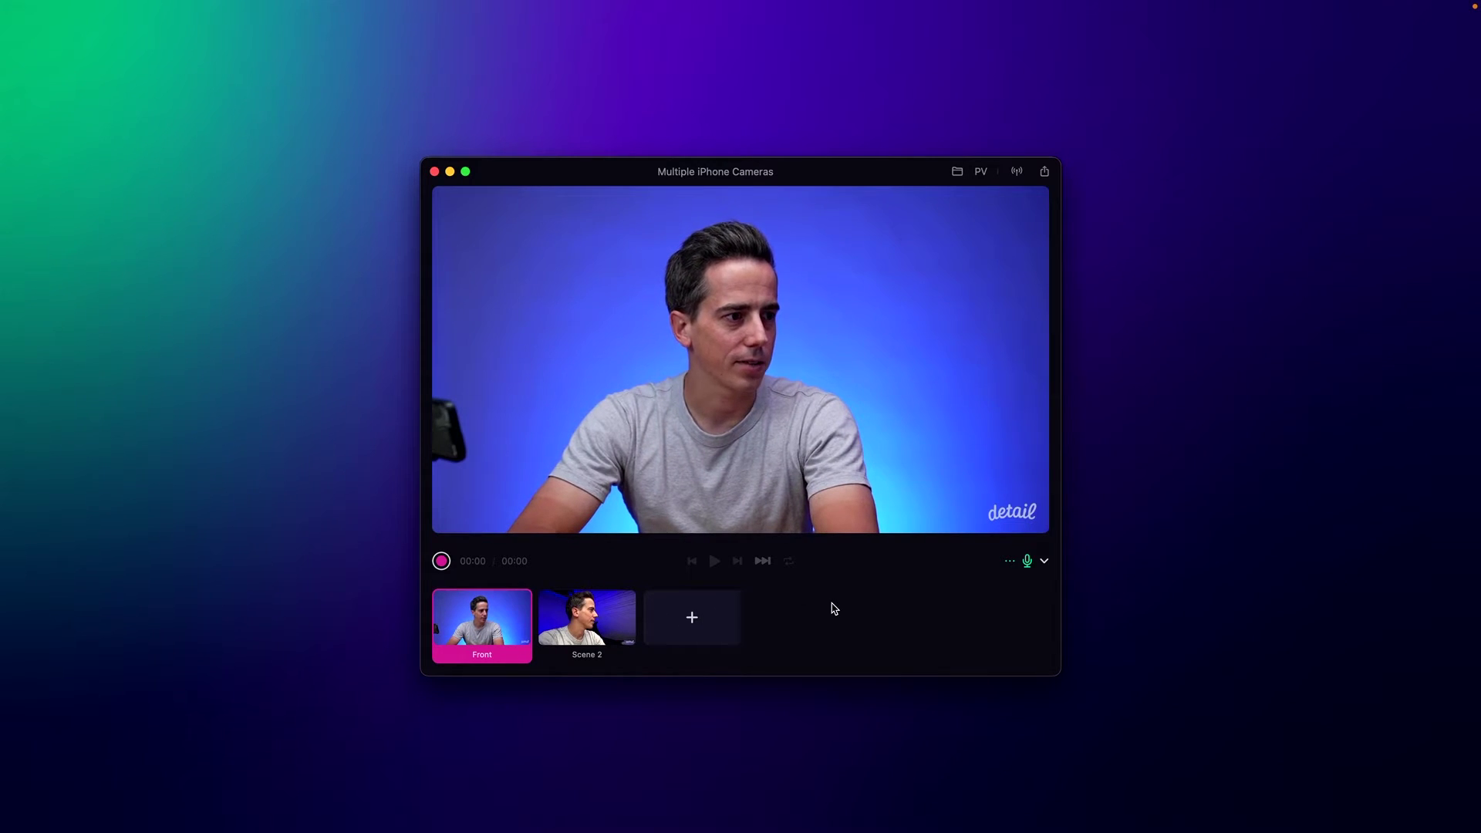
- Add a third empty scene, Scene 3, to the project
click(702, 622)
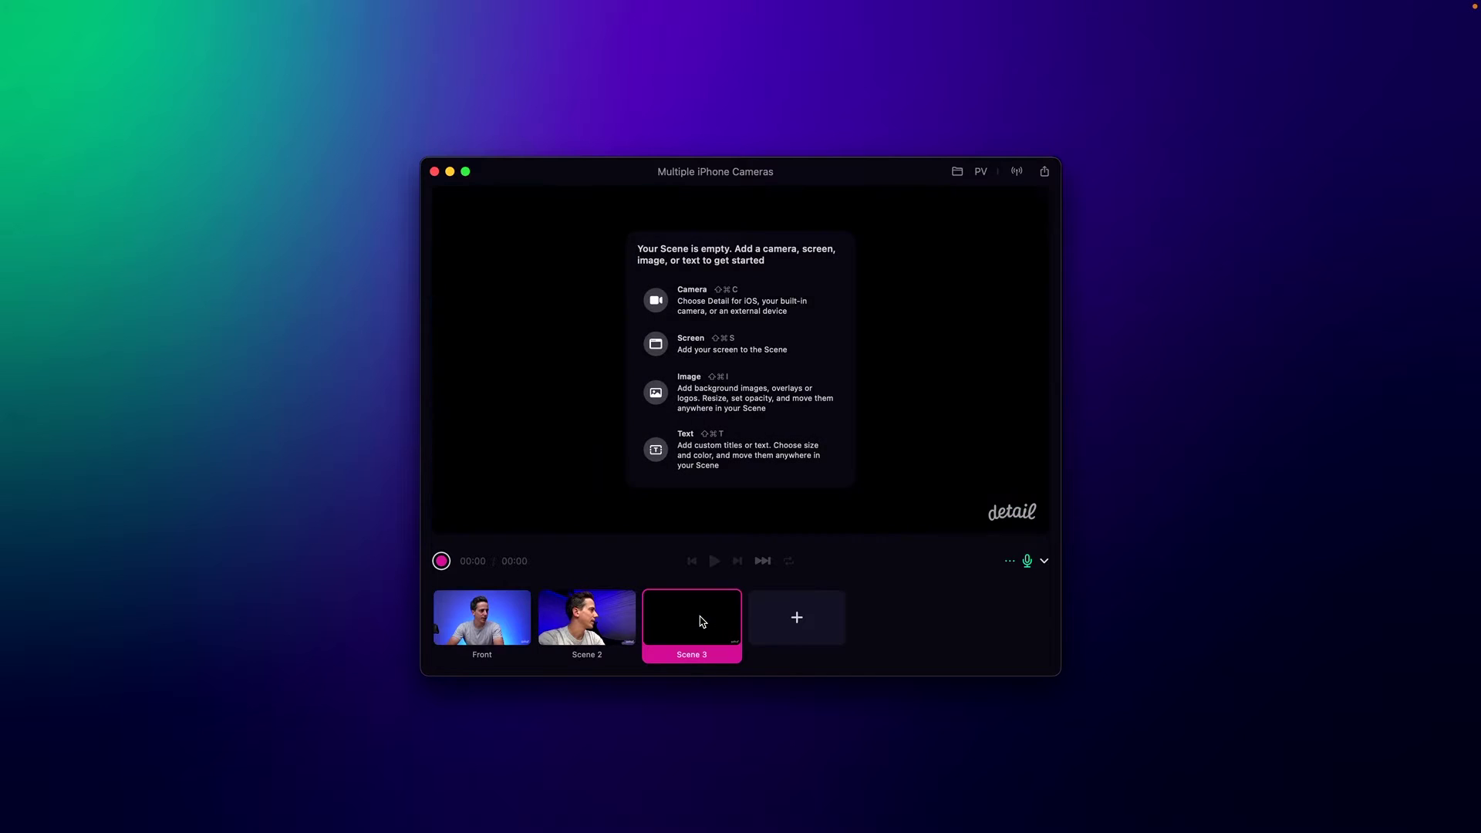
- Set Scene 3 to the iPhone Wide overhead camera with cinematic blur toggled
click(749, 306)
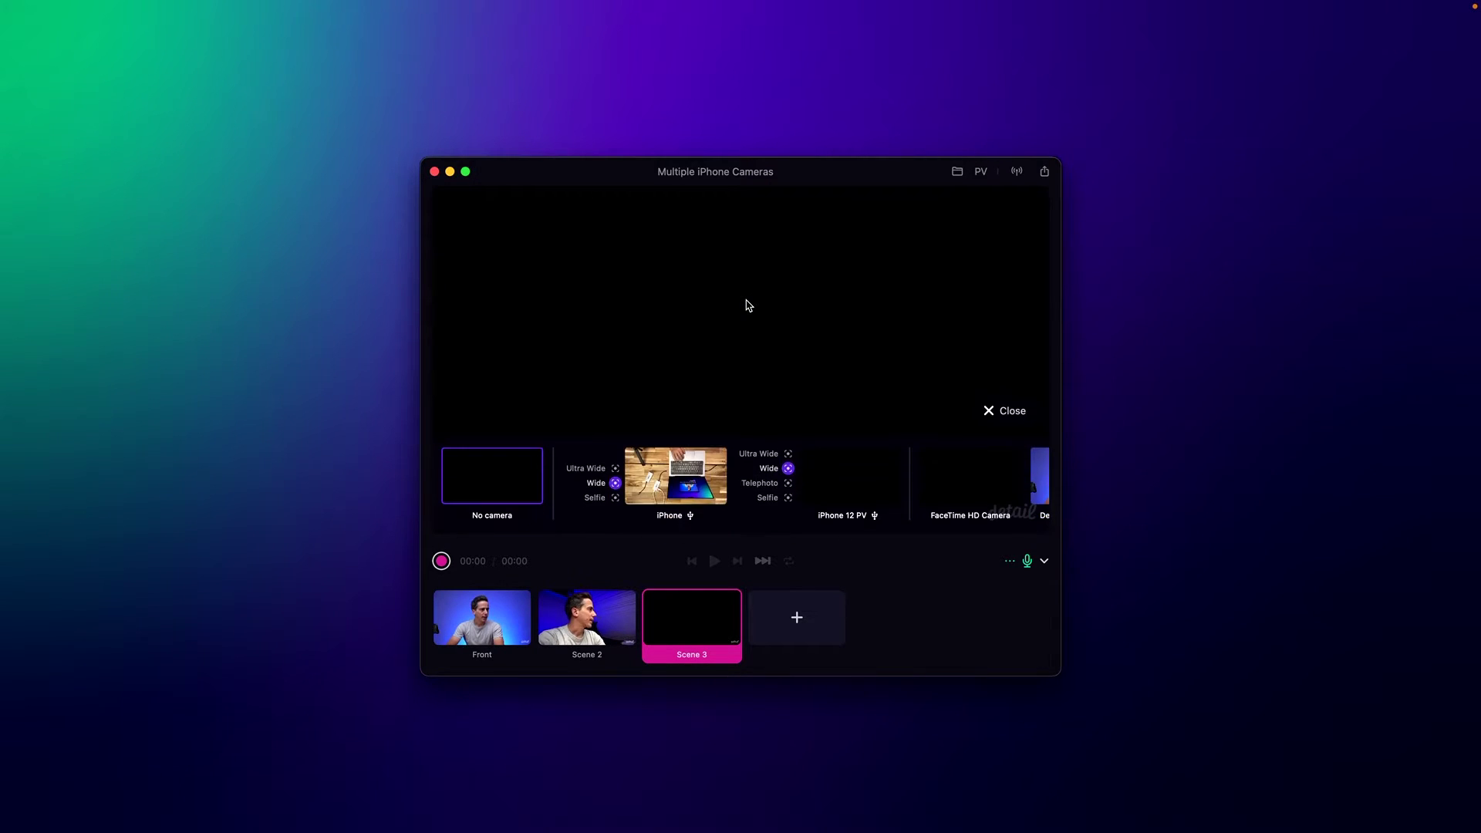
click(698, 463)
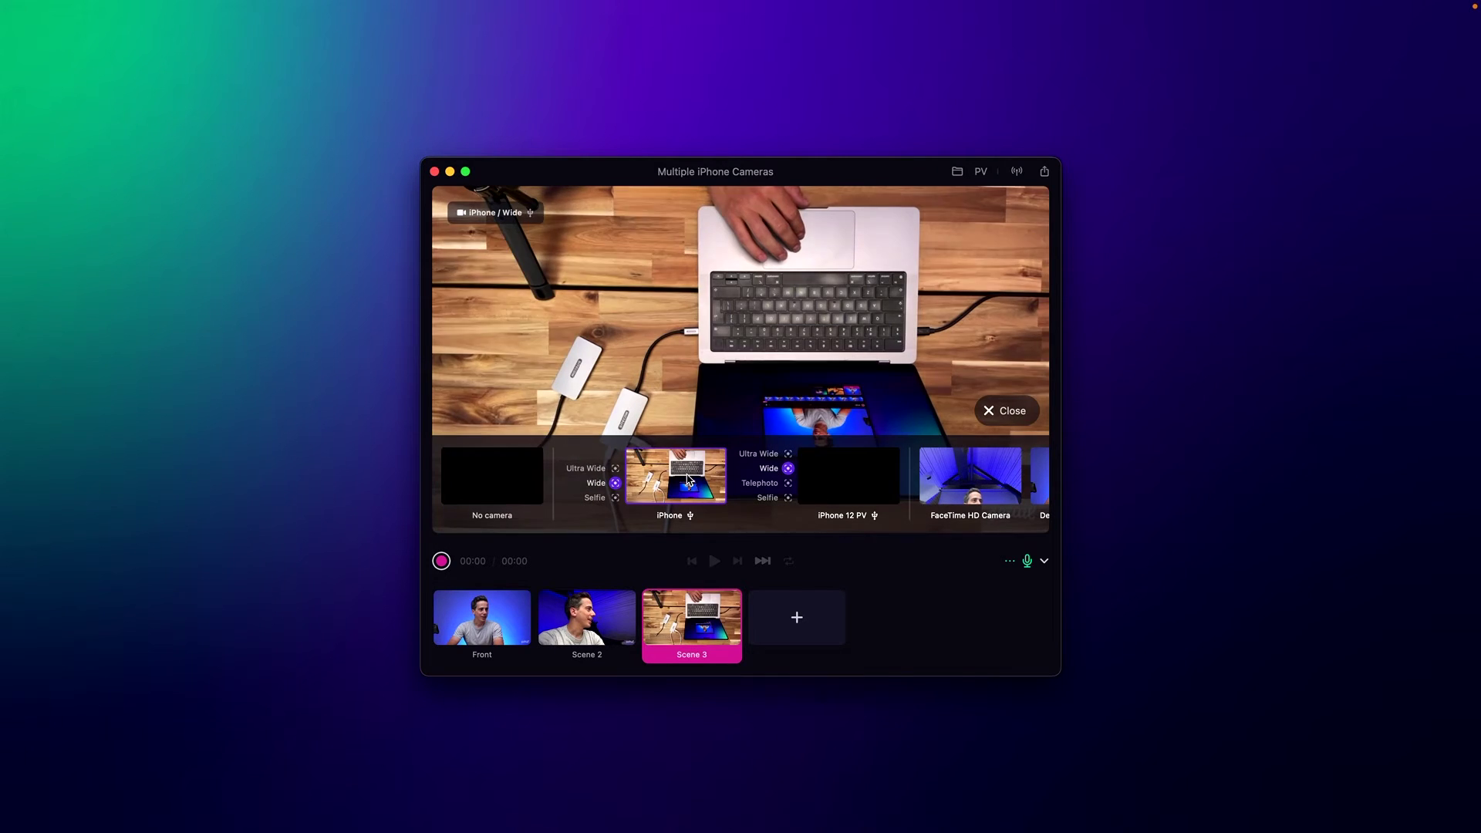
click(1007, 410)
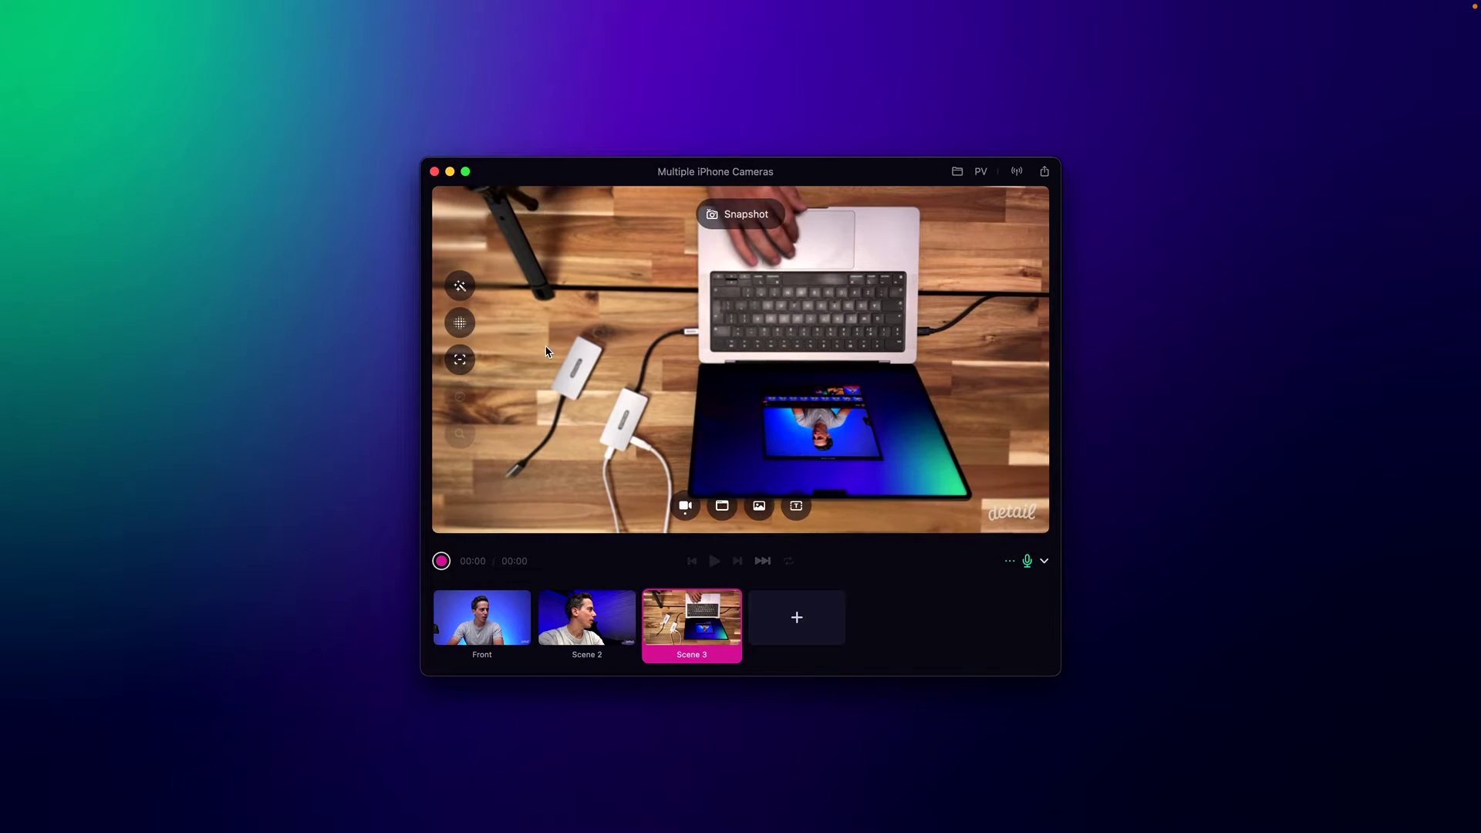
click(464, 330)
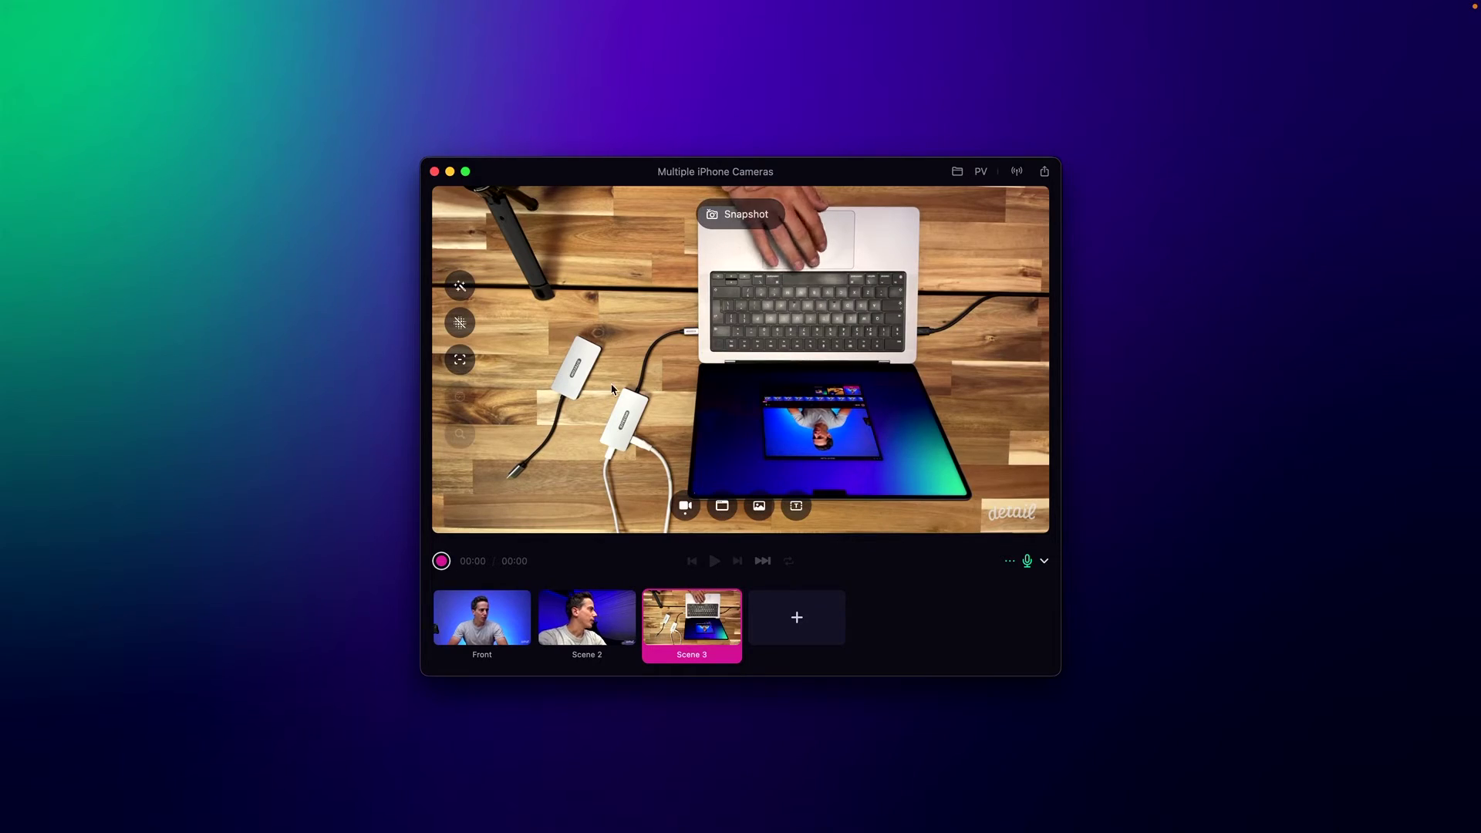
click(681, 507)
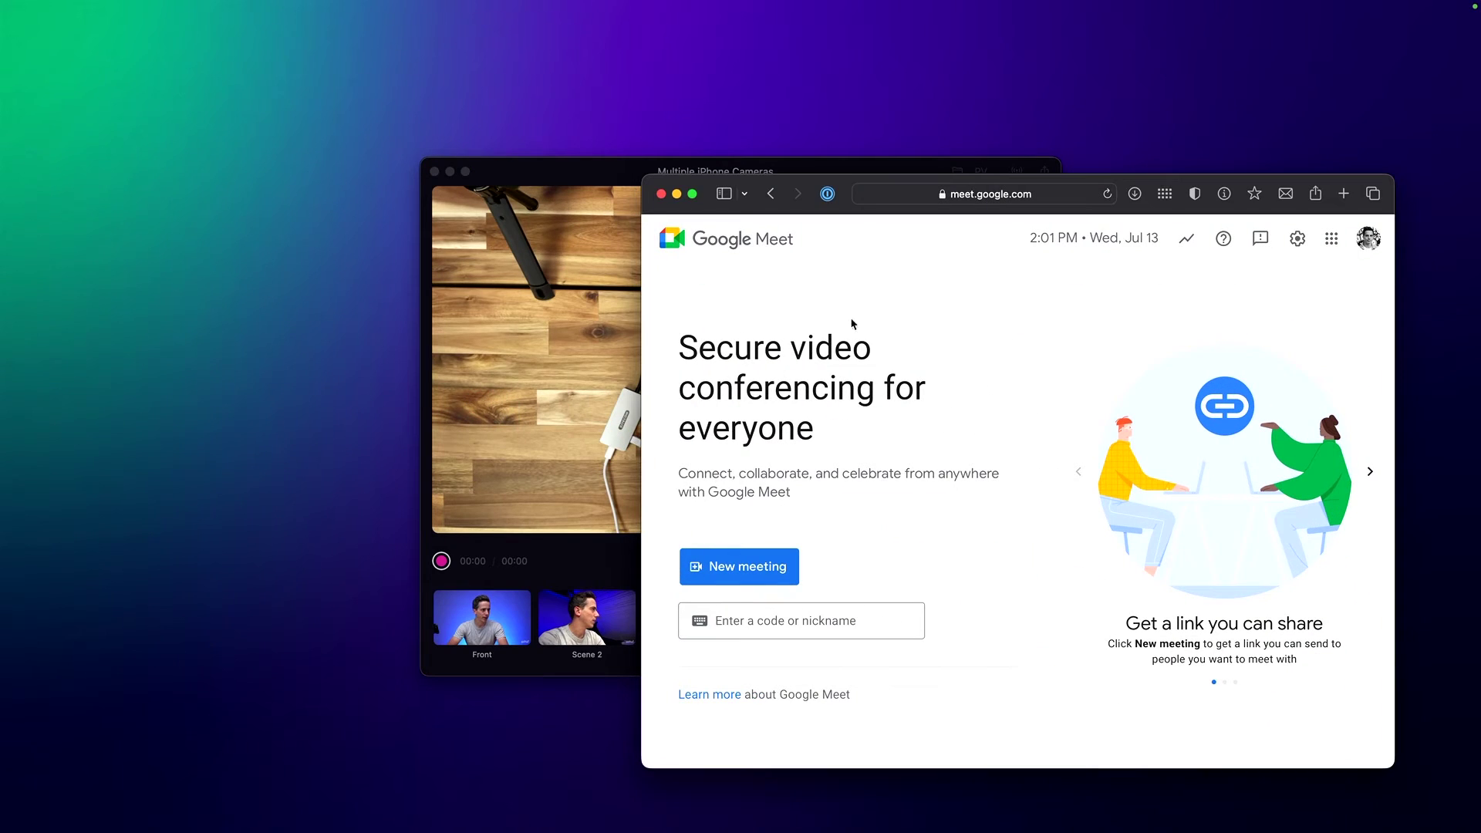
- Start an instant Google Meet call using Detail Camera as video, then cut to Scene 2
click(731, 570)
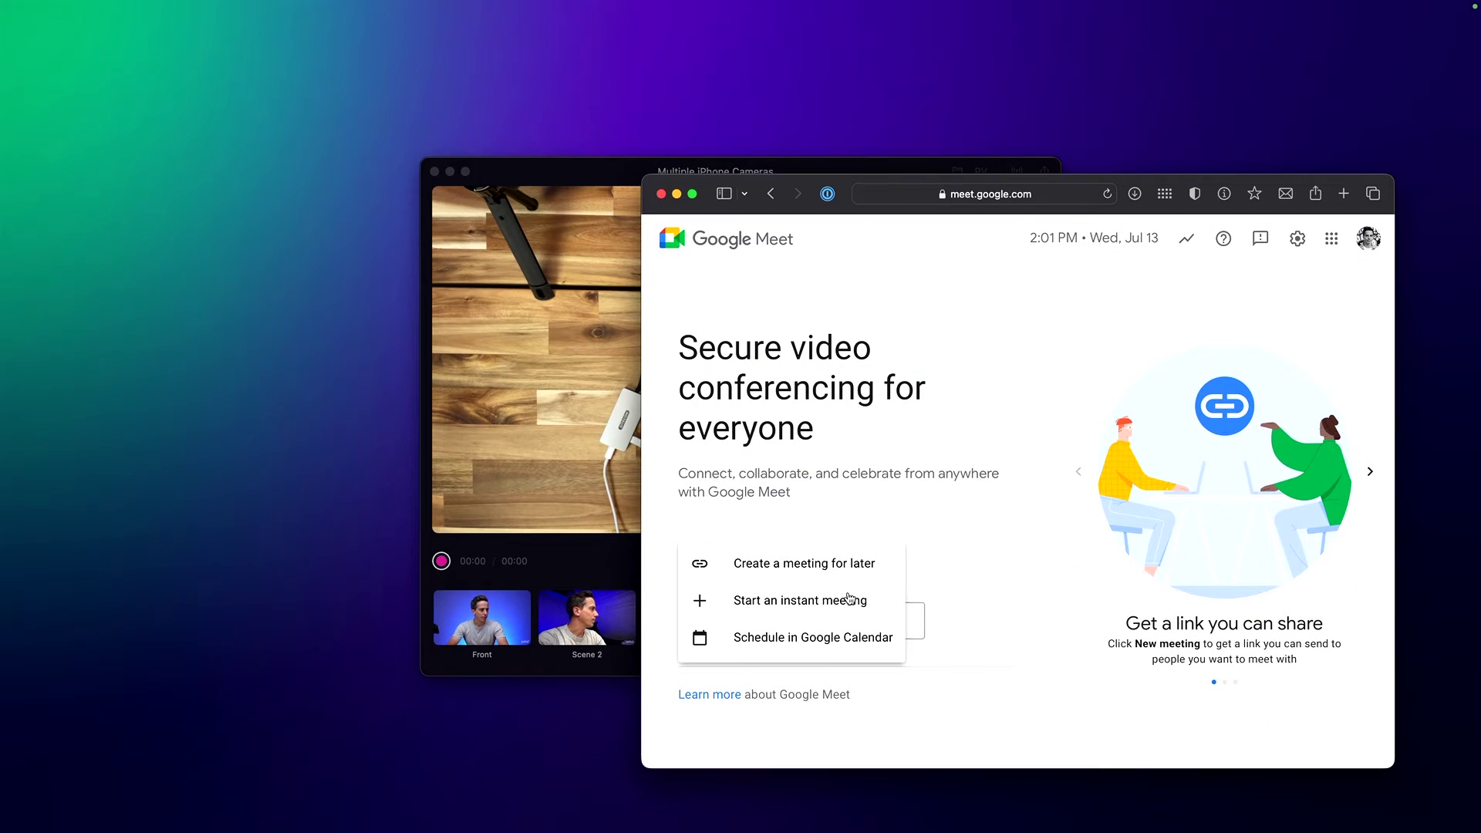
click(839, 615)
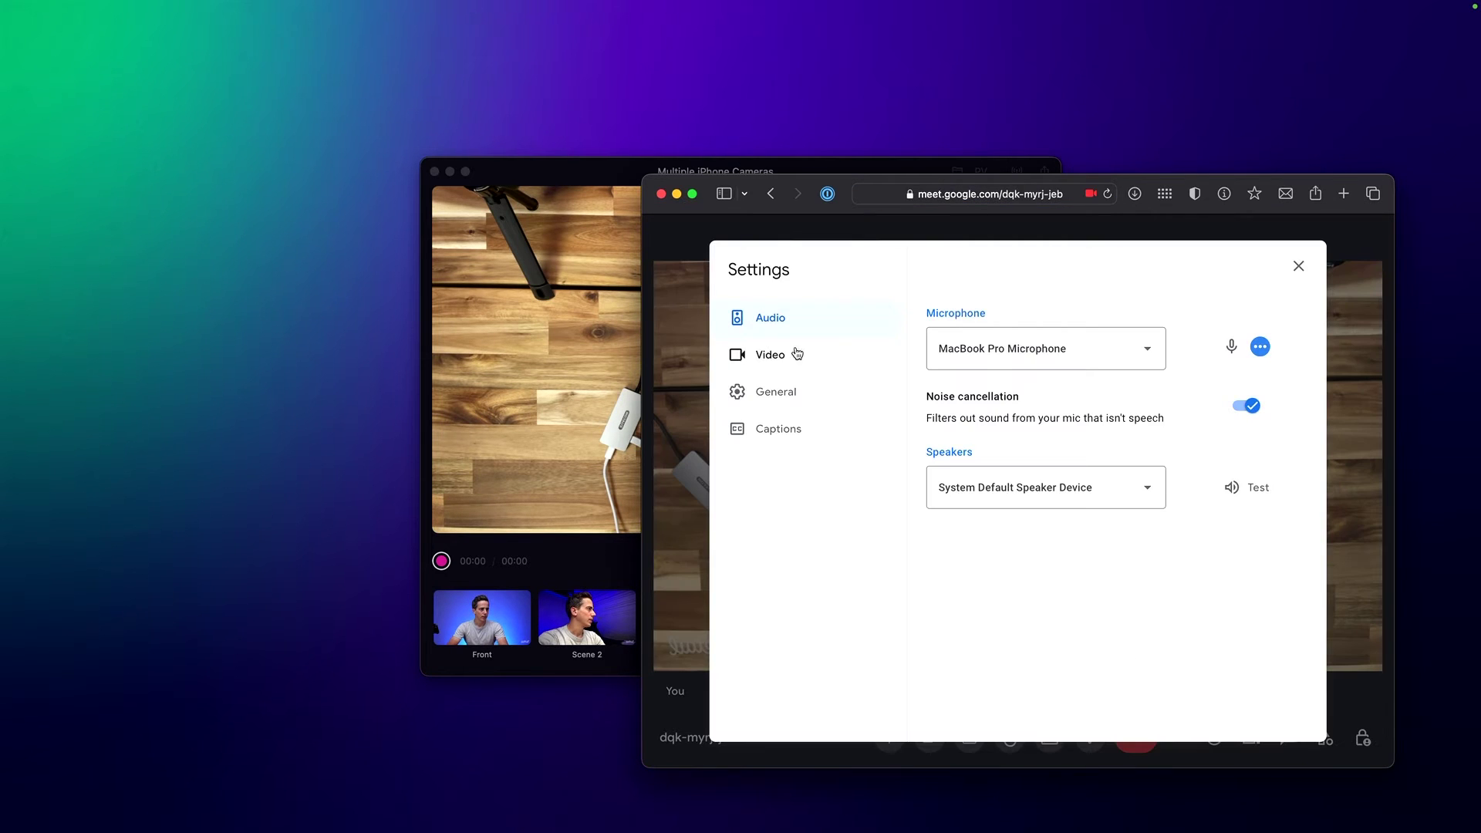
click(796, 354)
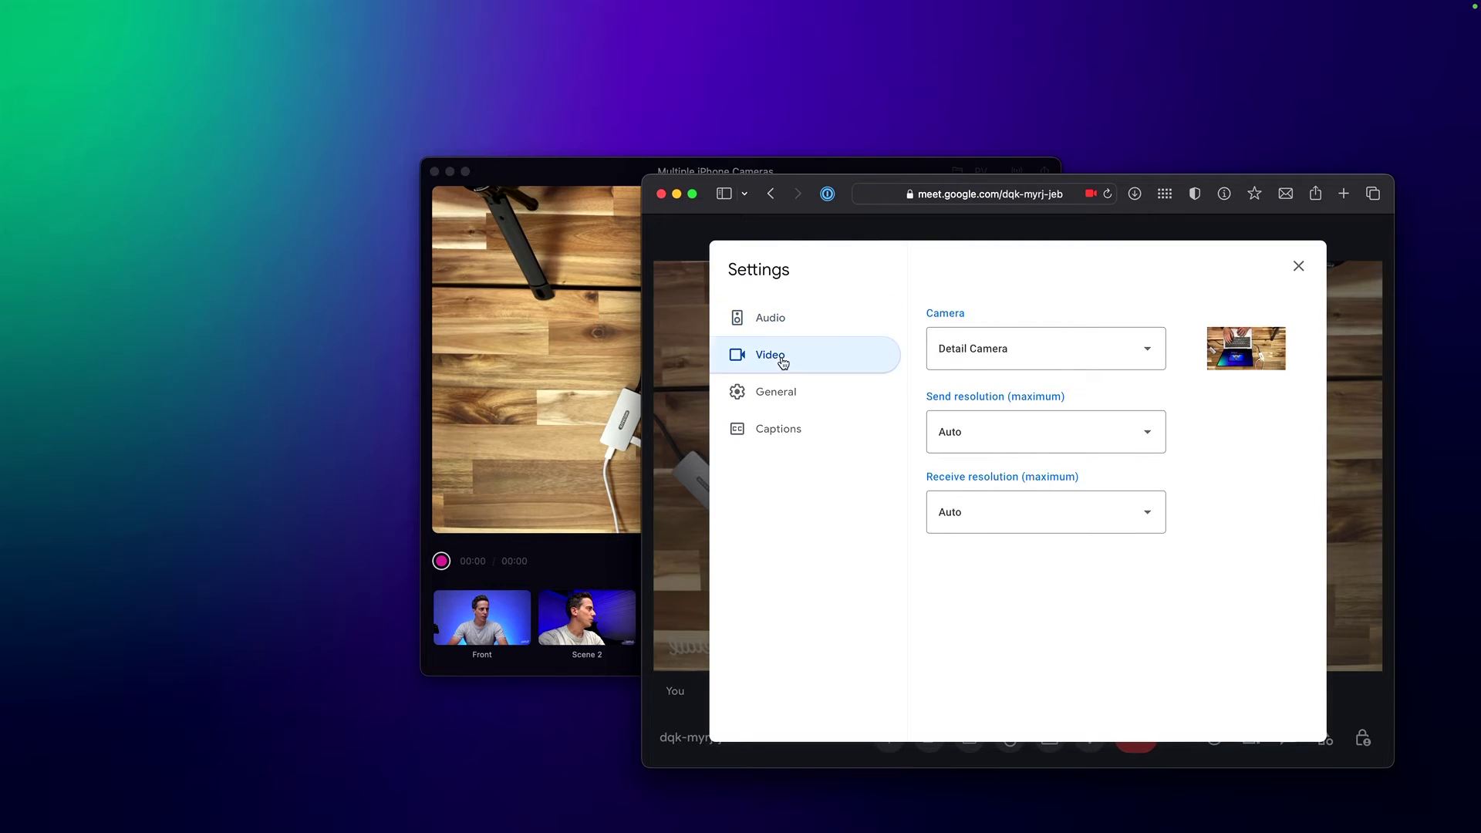
click(1084, 361)
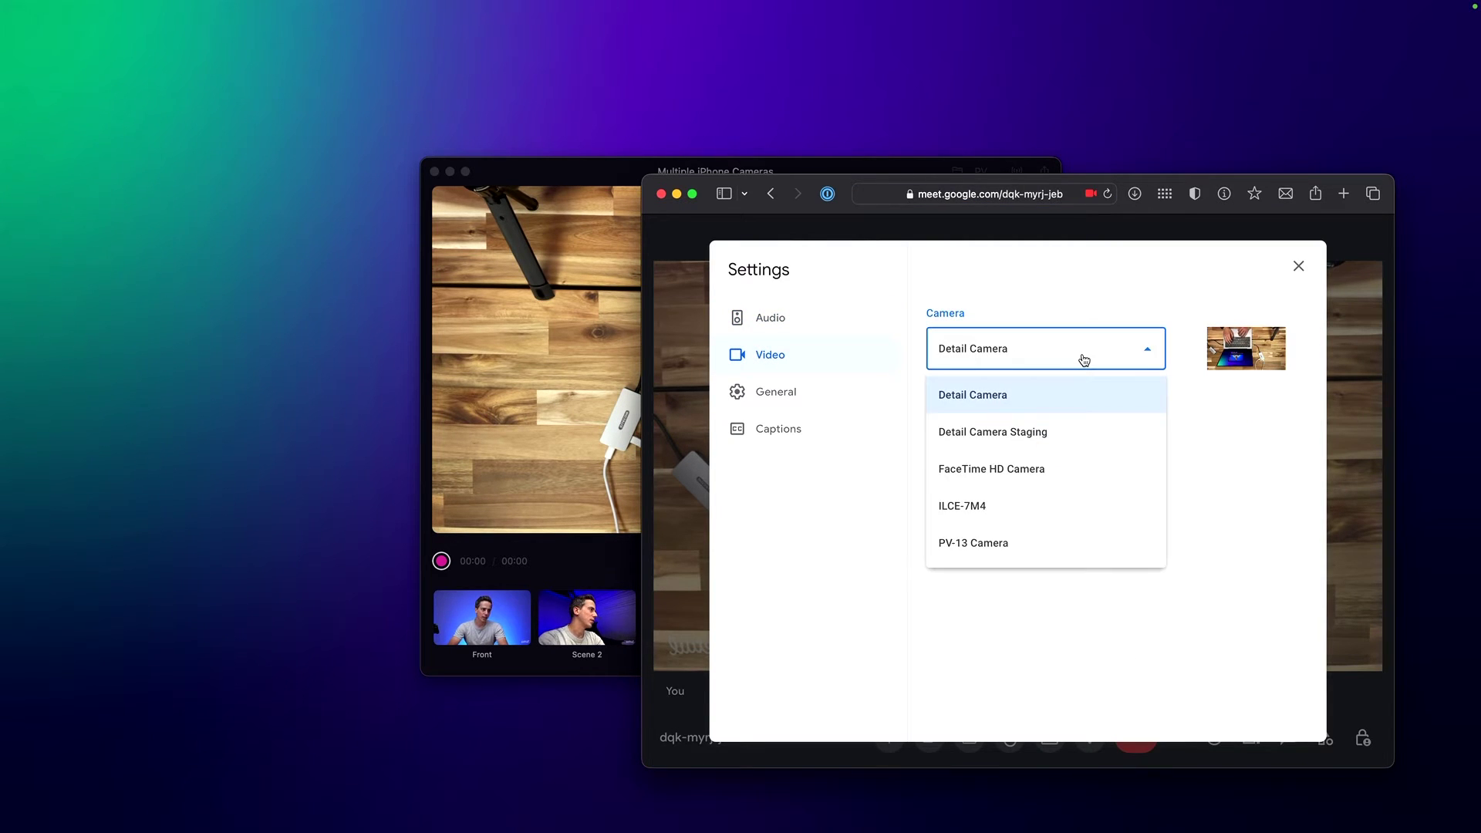
click(1038, 400)
click(1298, 268)
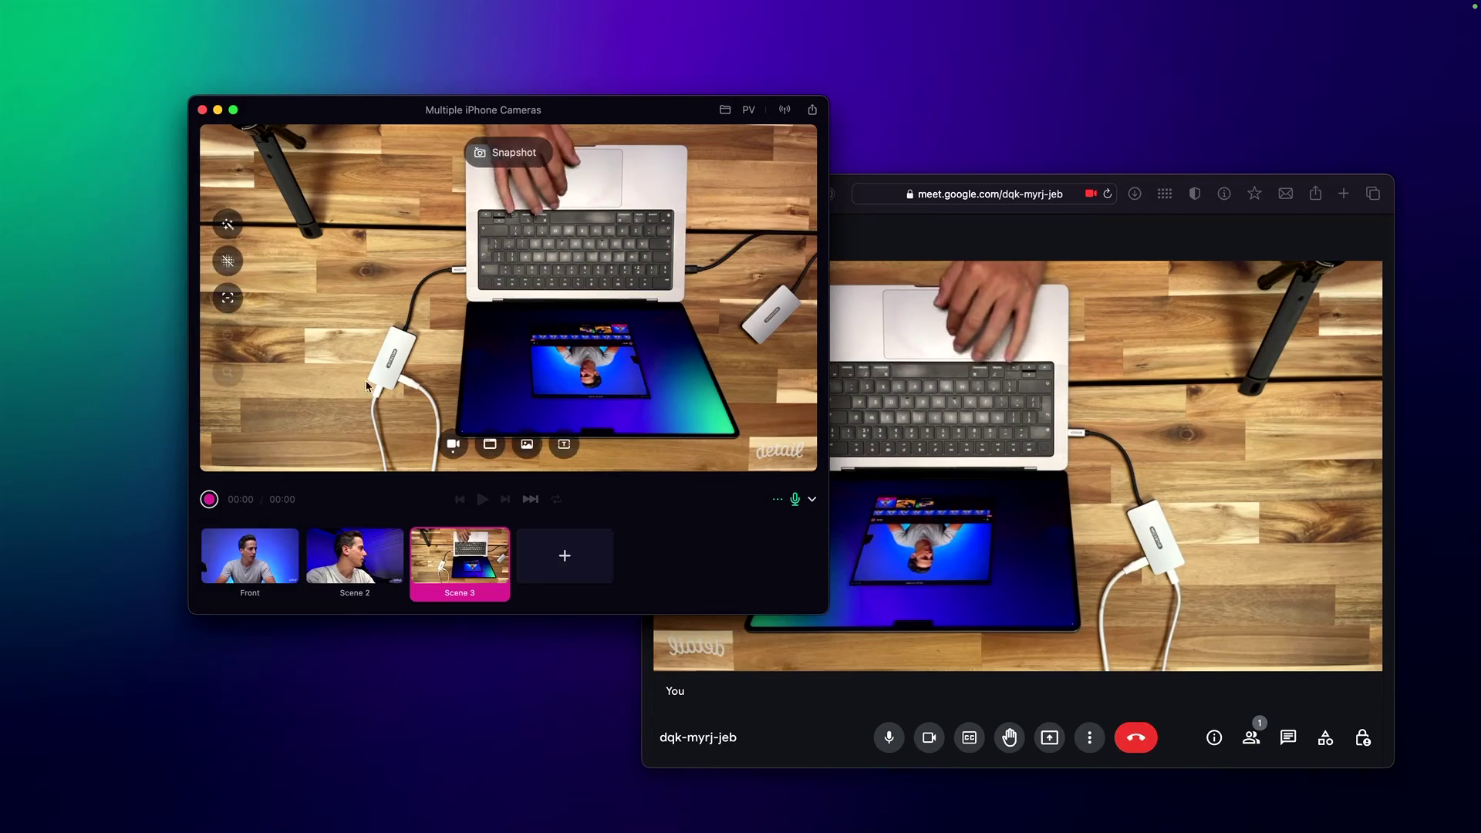
click(364, 537)
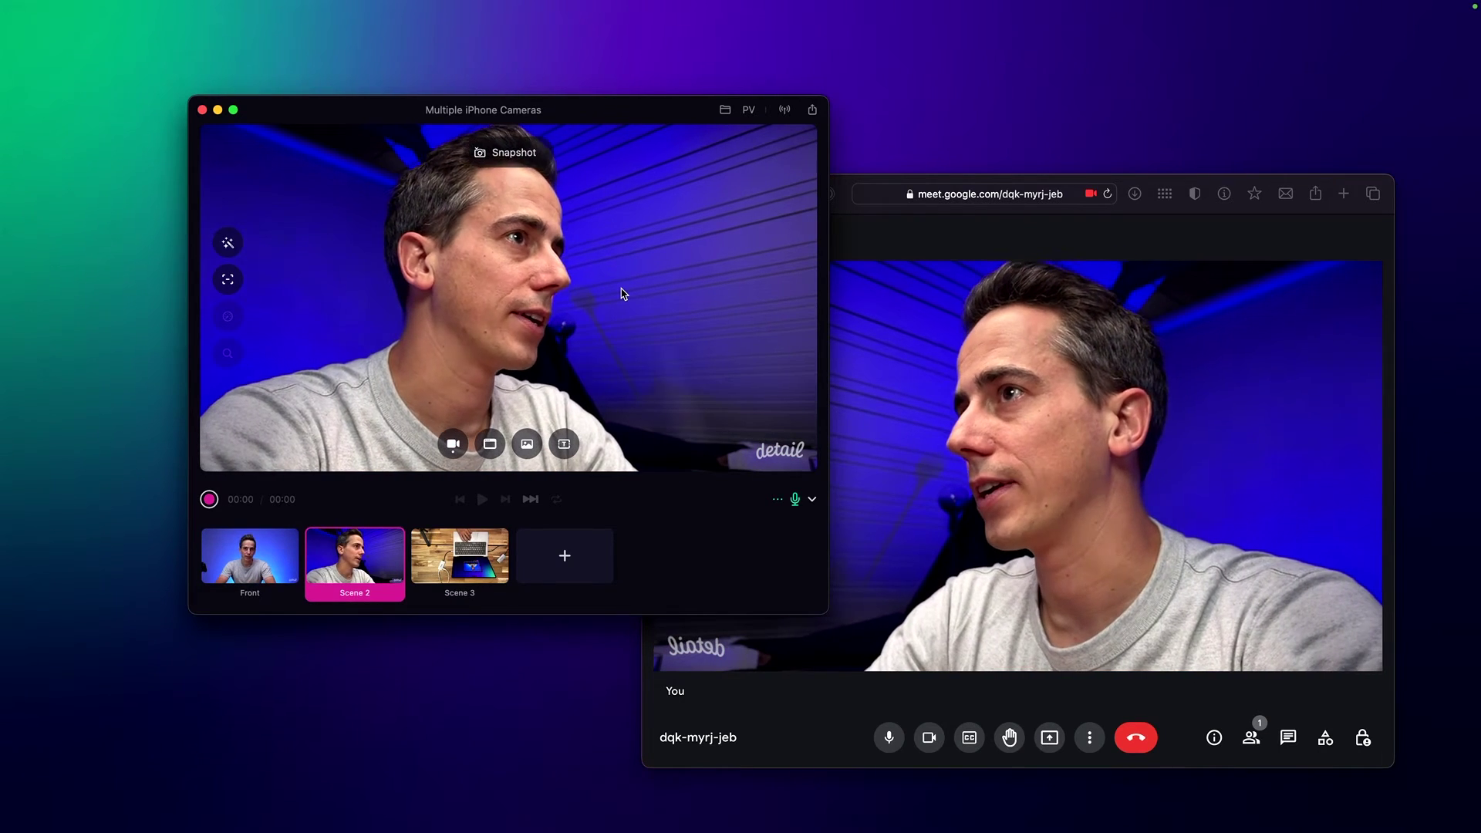
- Put the Front scene back on air, then add an empty fourth scene
click(249, 549)
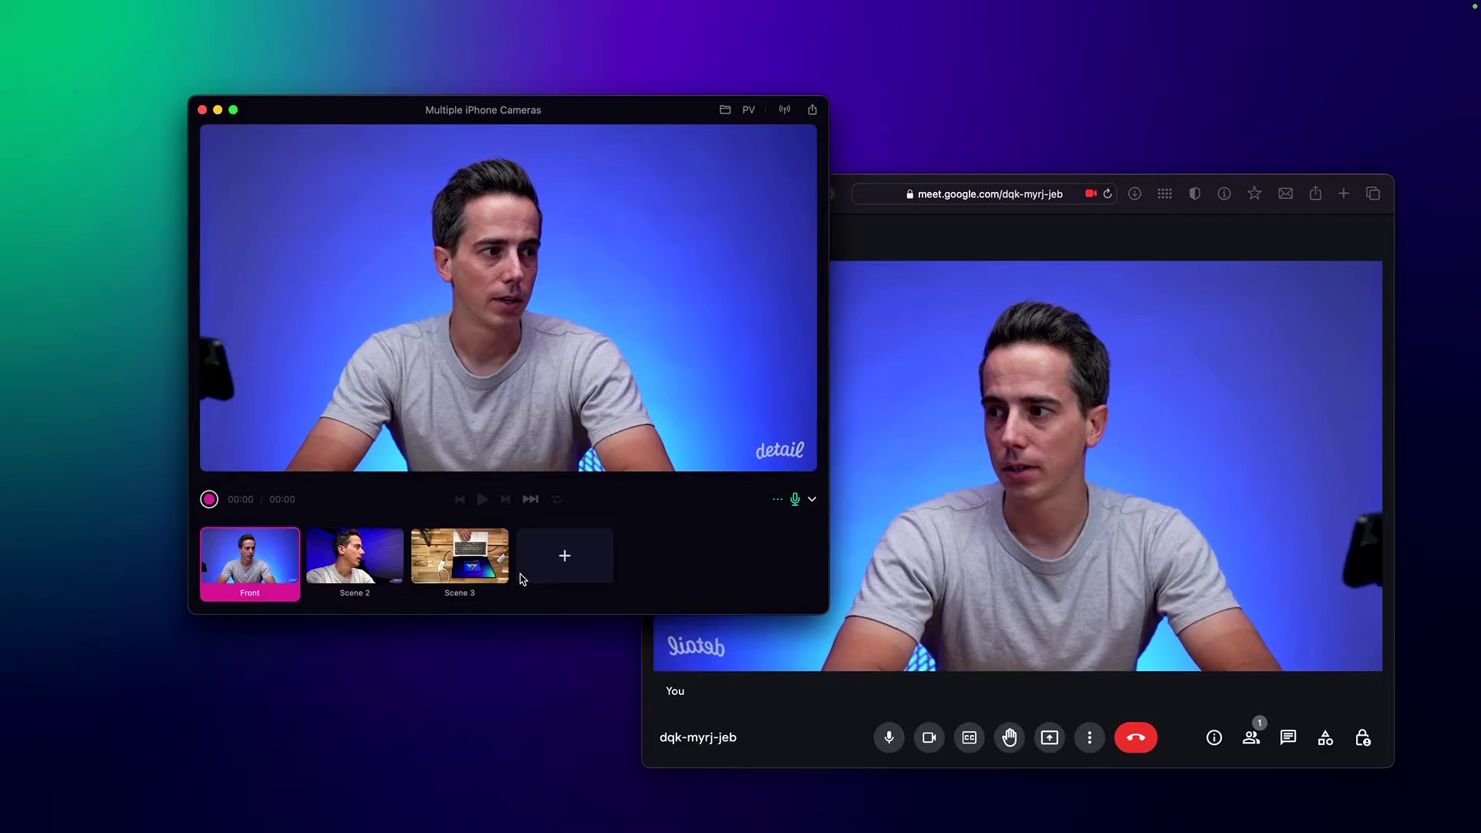
click(563, 552)
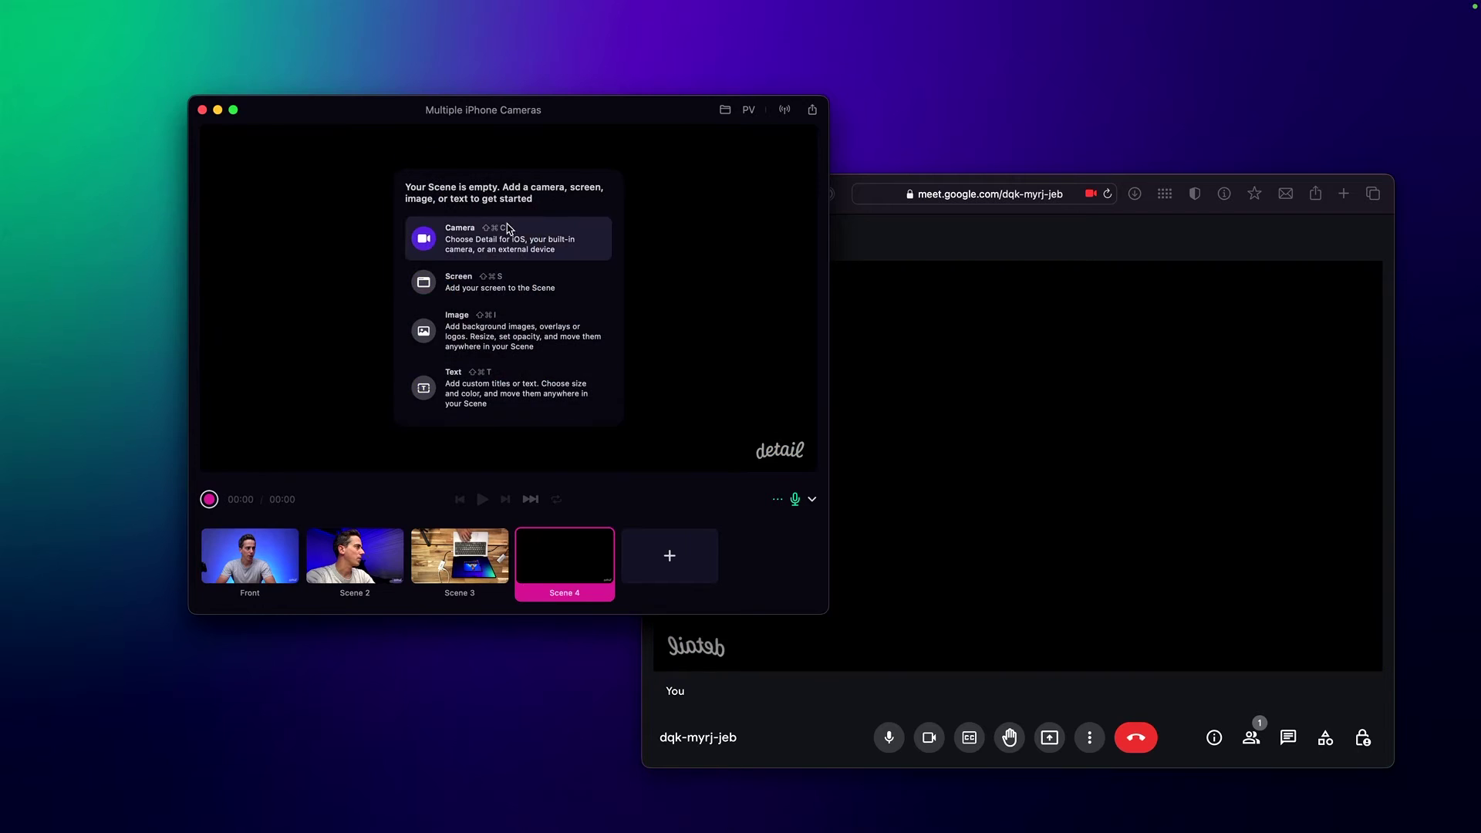
- Fill Scene 4 with a Screen 1 screen capture source
click(466, 286)
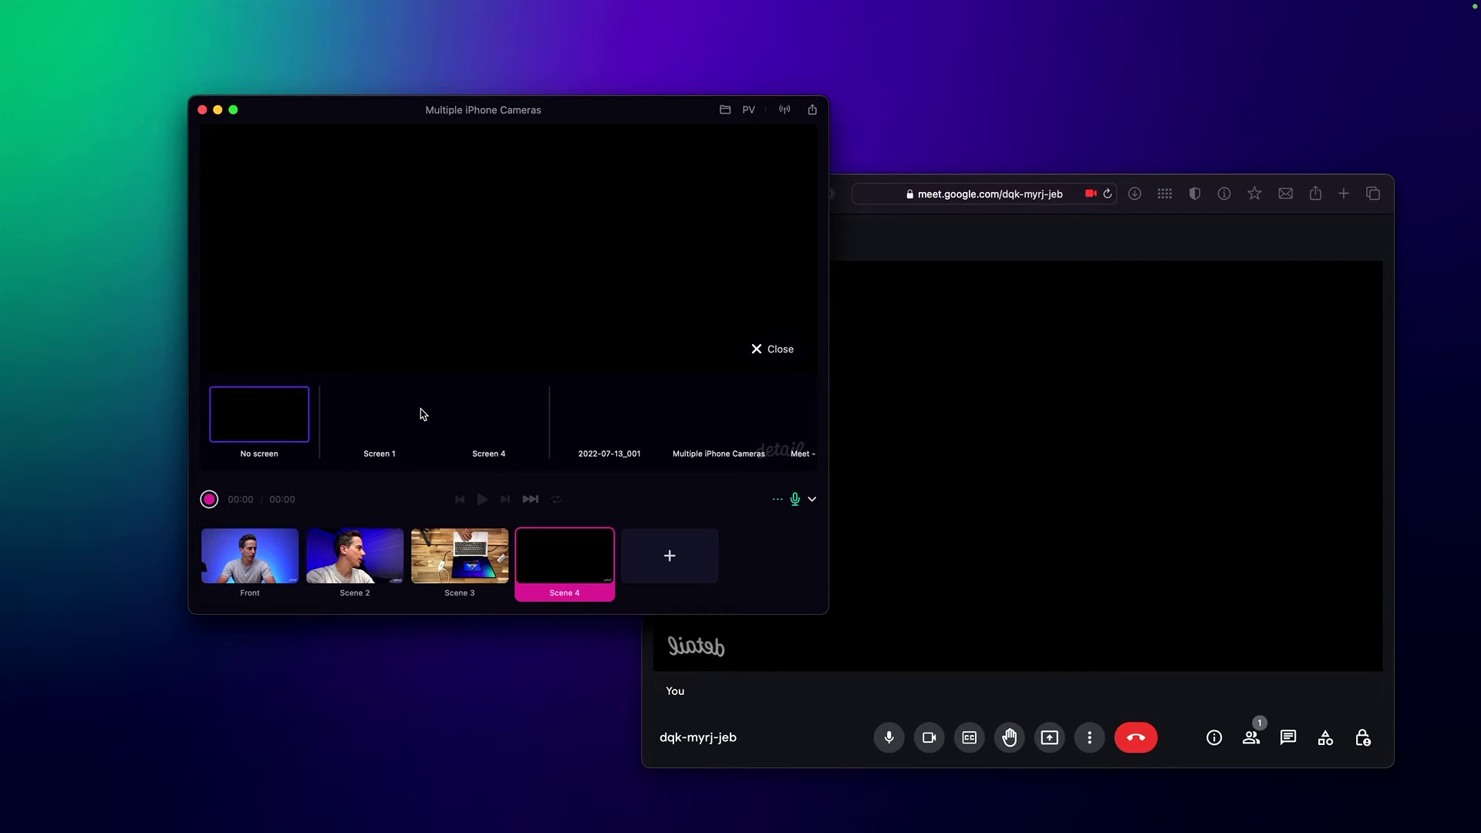
scroll(586, 413, right, 3)
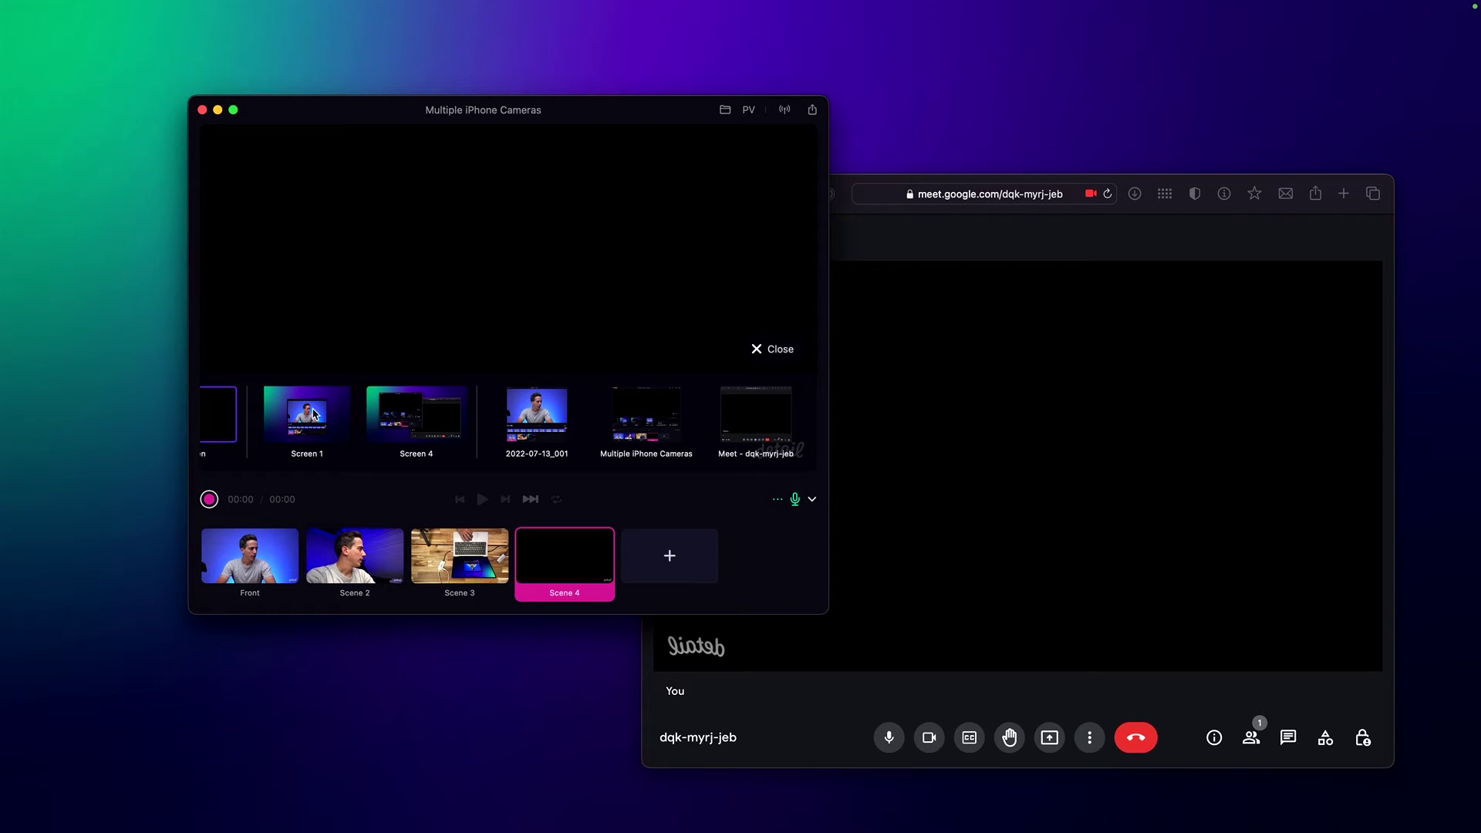
click(344, 433)
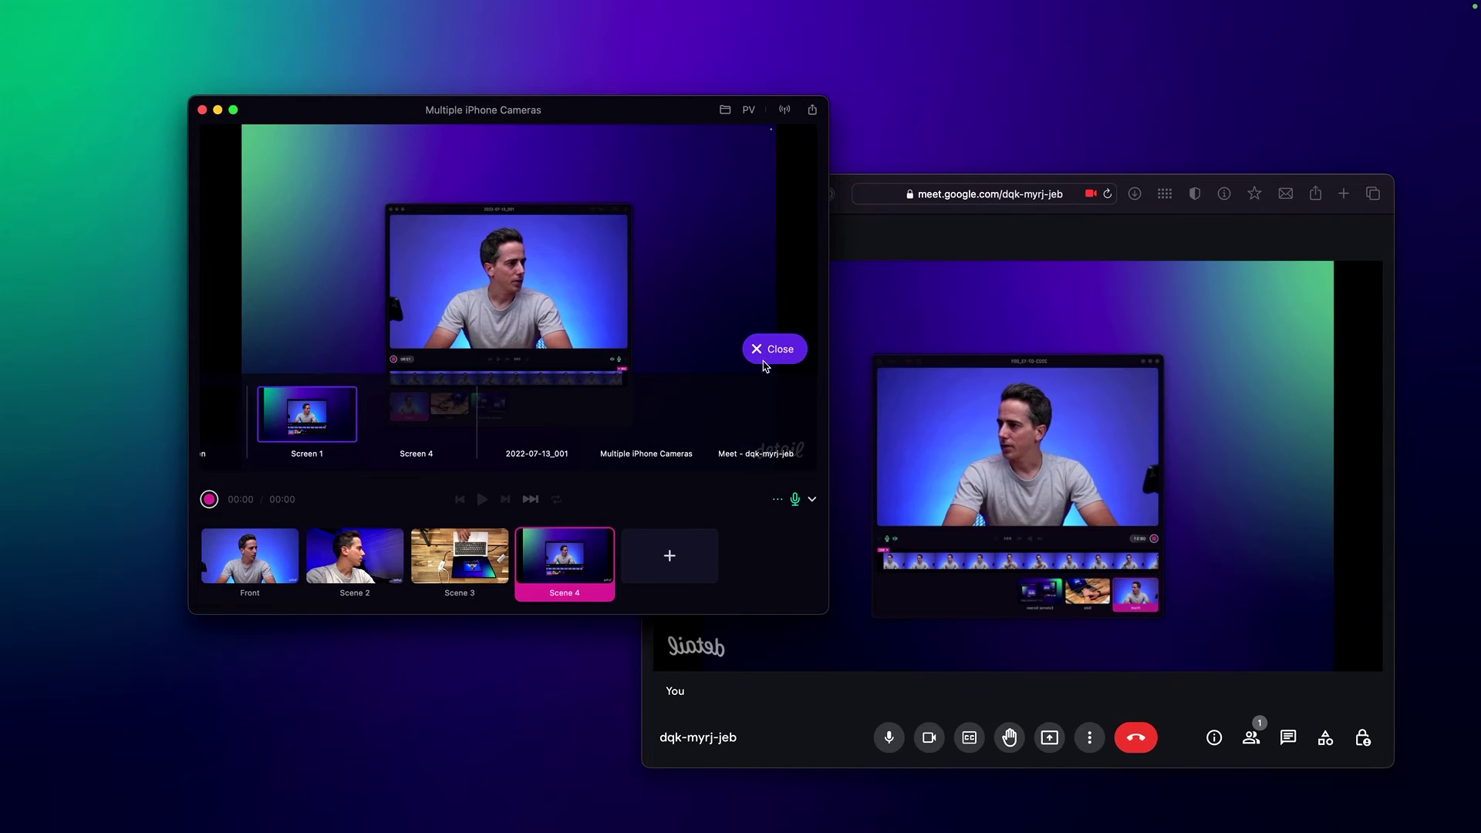
click(772, 348)
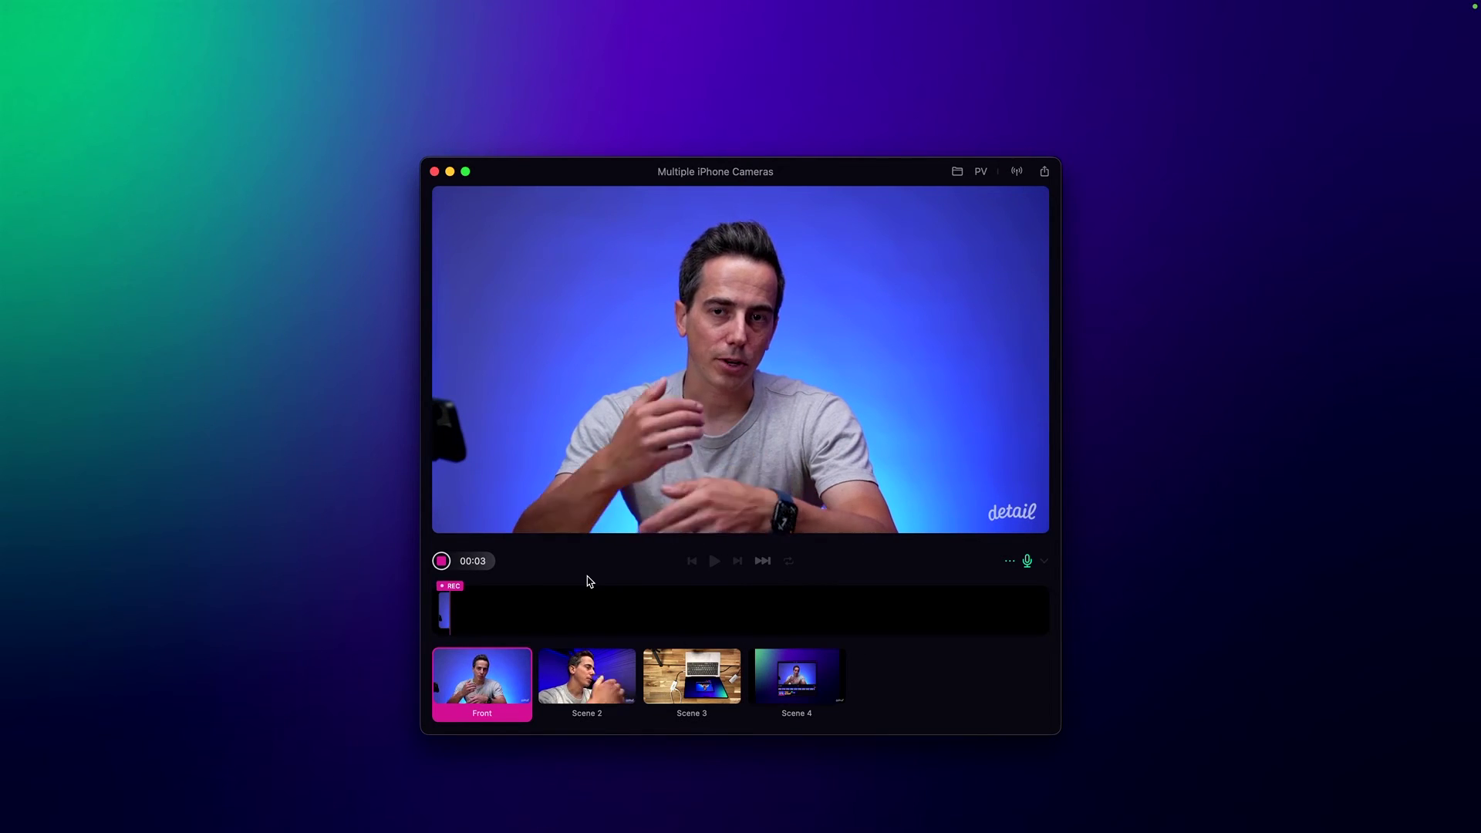
- Cut the running recording from Front to Scene 2 partway through
click(582, 675)
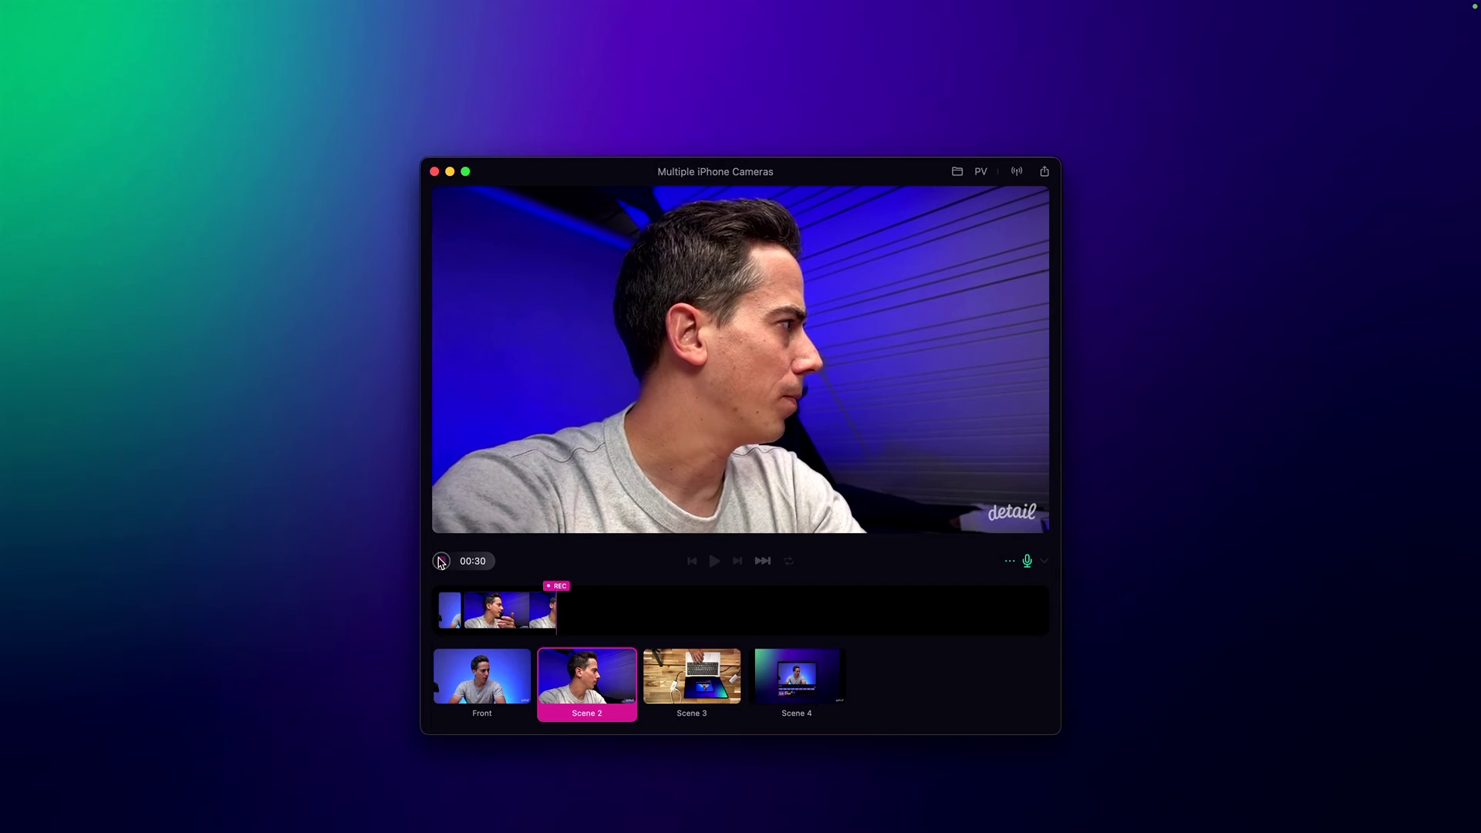
- Stop recording and try the 00:18 clip's source as Front, then Scene 3
click(441, 562)
click(512, 609)
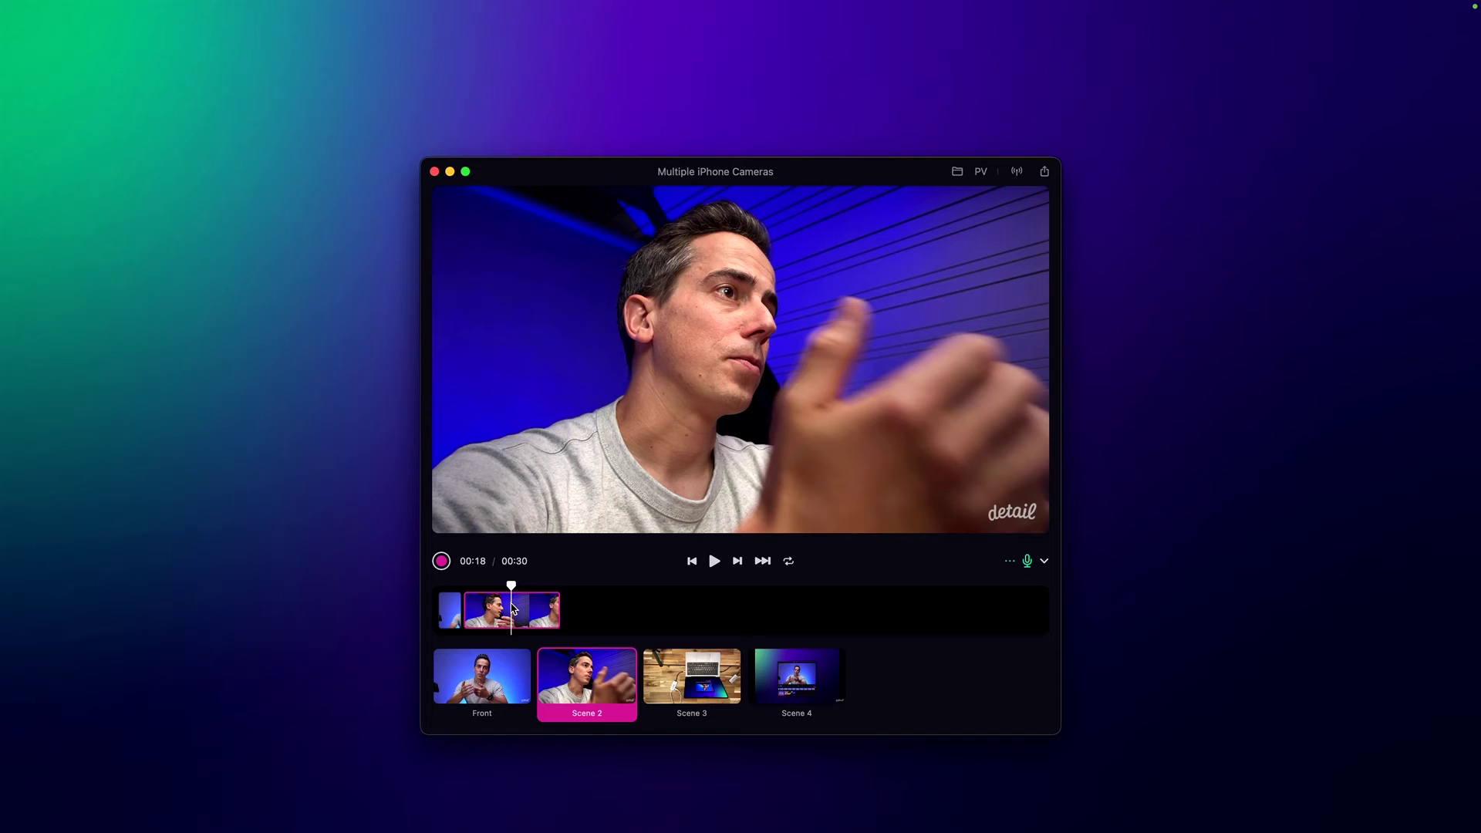
key(1)
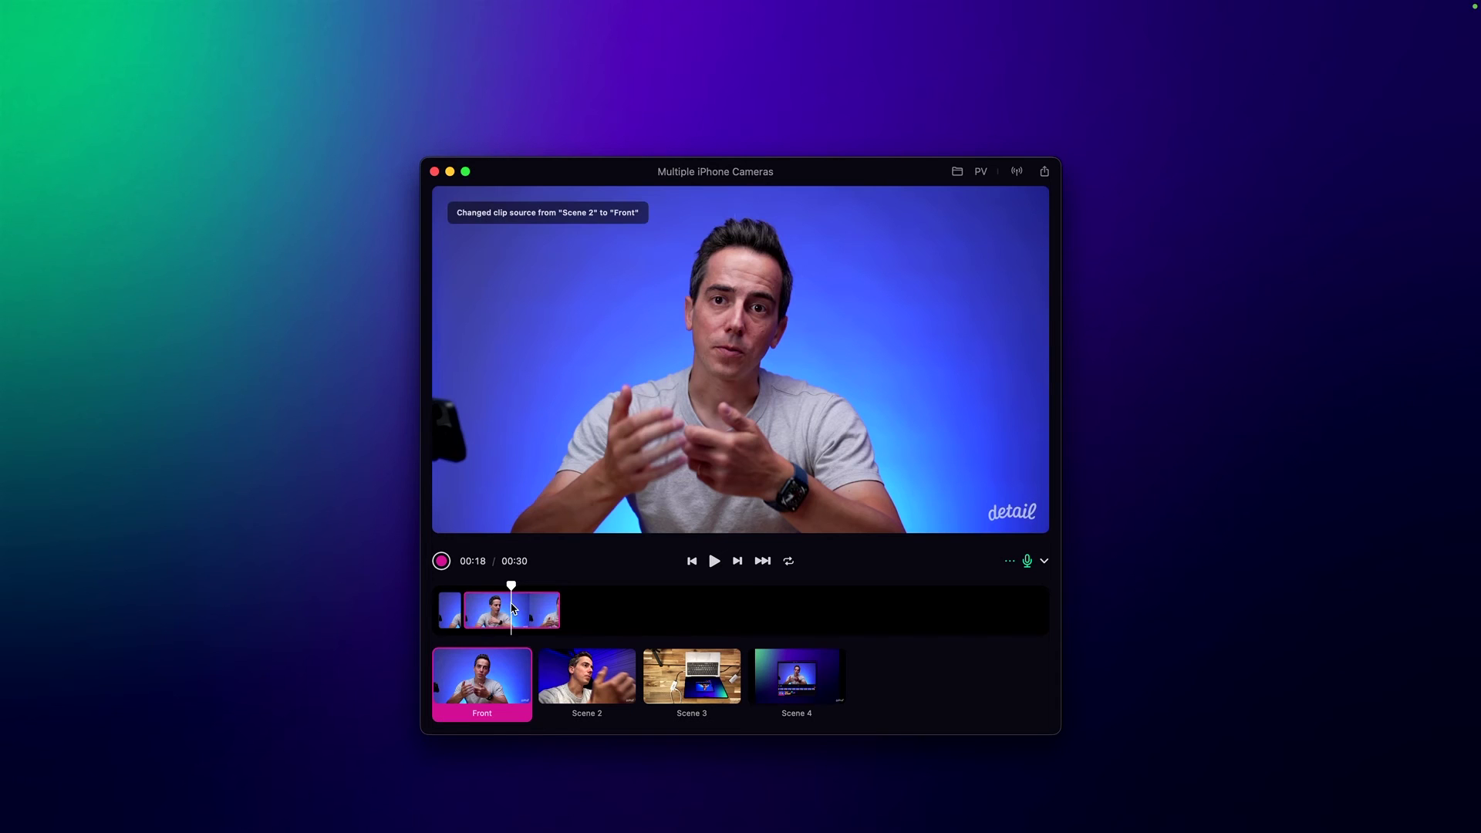
key(3)
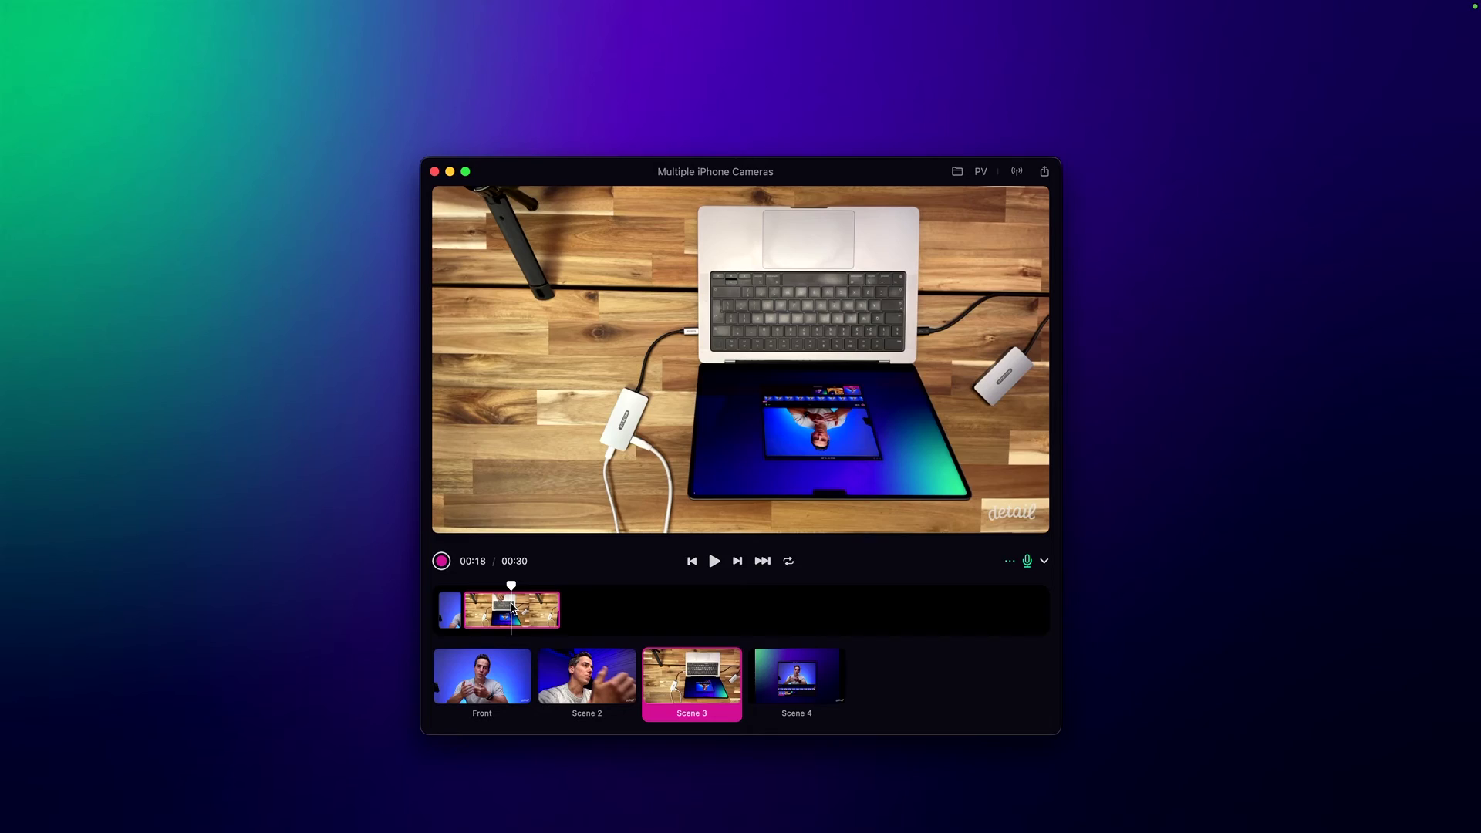
- Replace the clip's source with Front and split it at the playhead
right_click(512, 607)
mouse_move(557, 642)
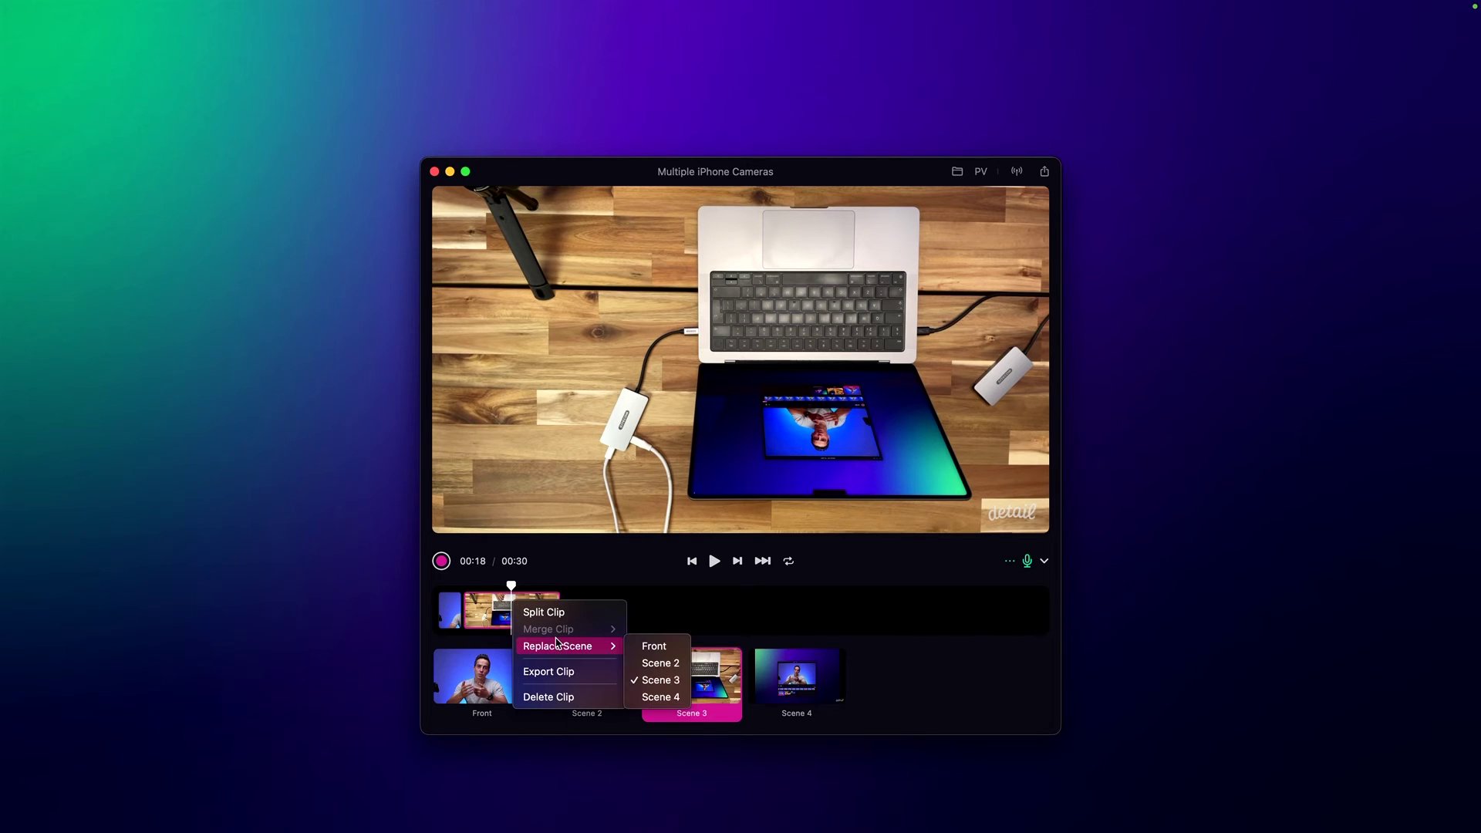
click(675, 648)
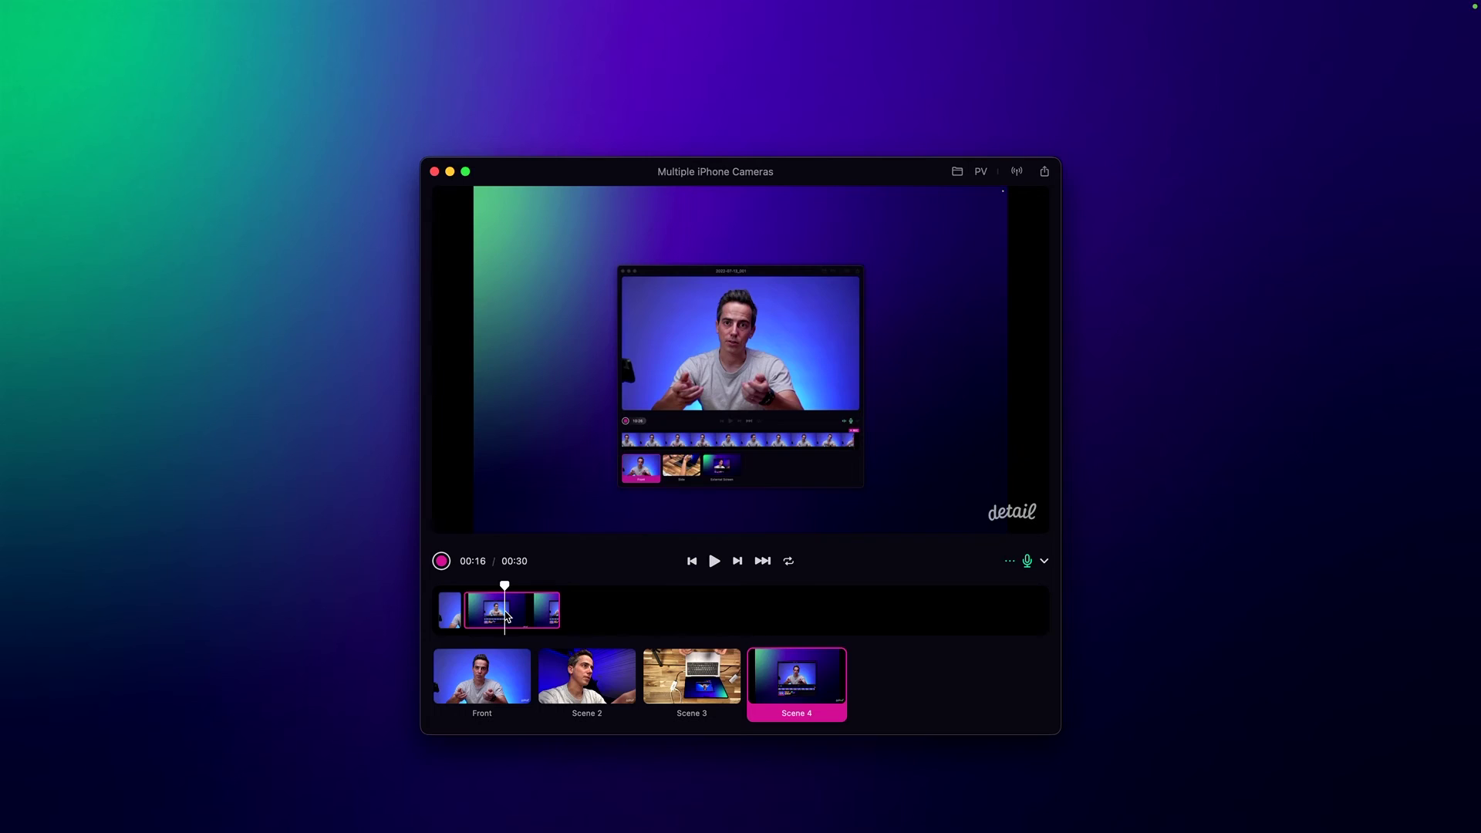
key(super+b)
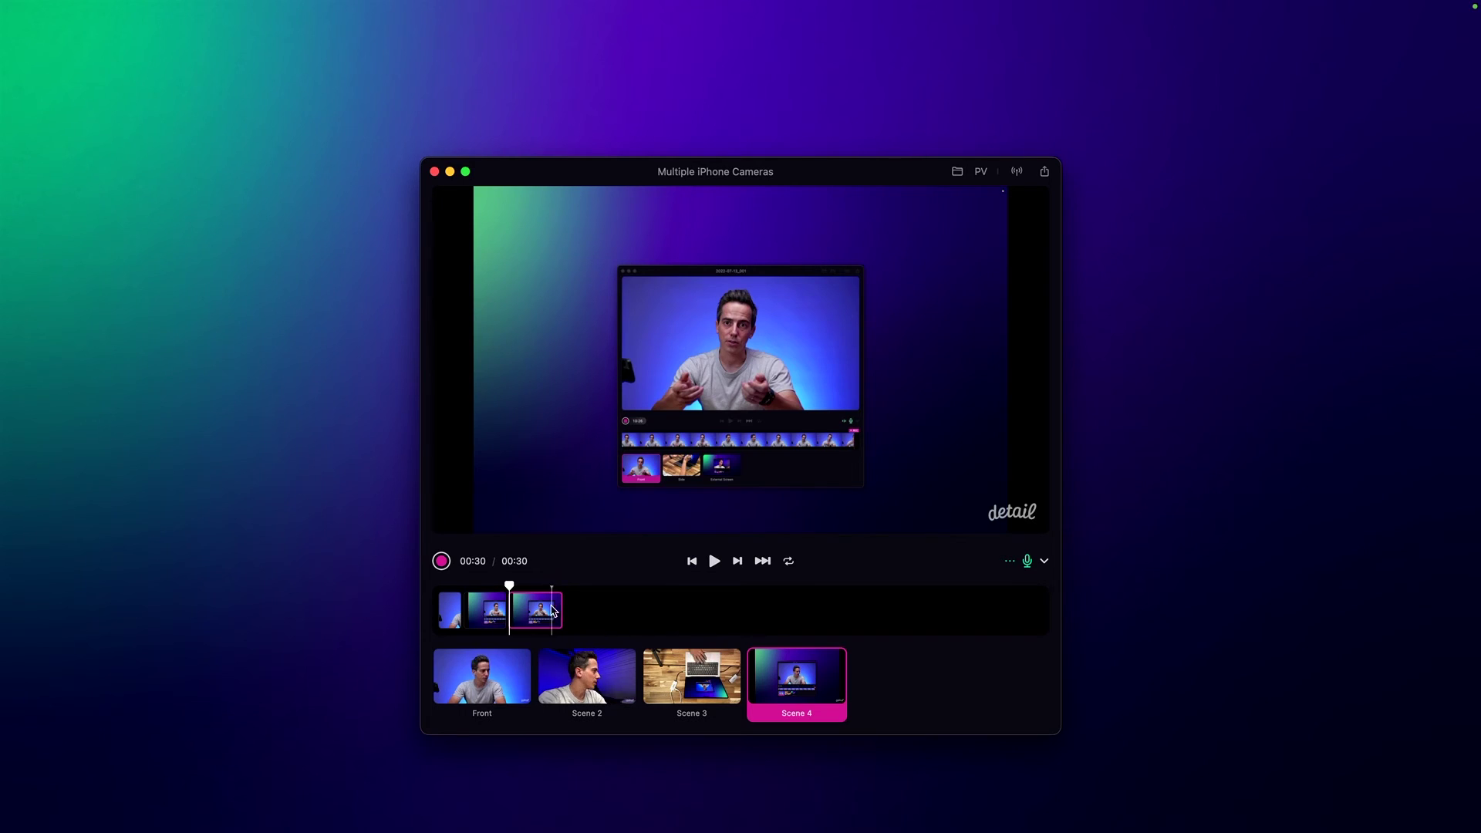
- Replace the last clip's Scene 4 source with Front
click(535, 611)
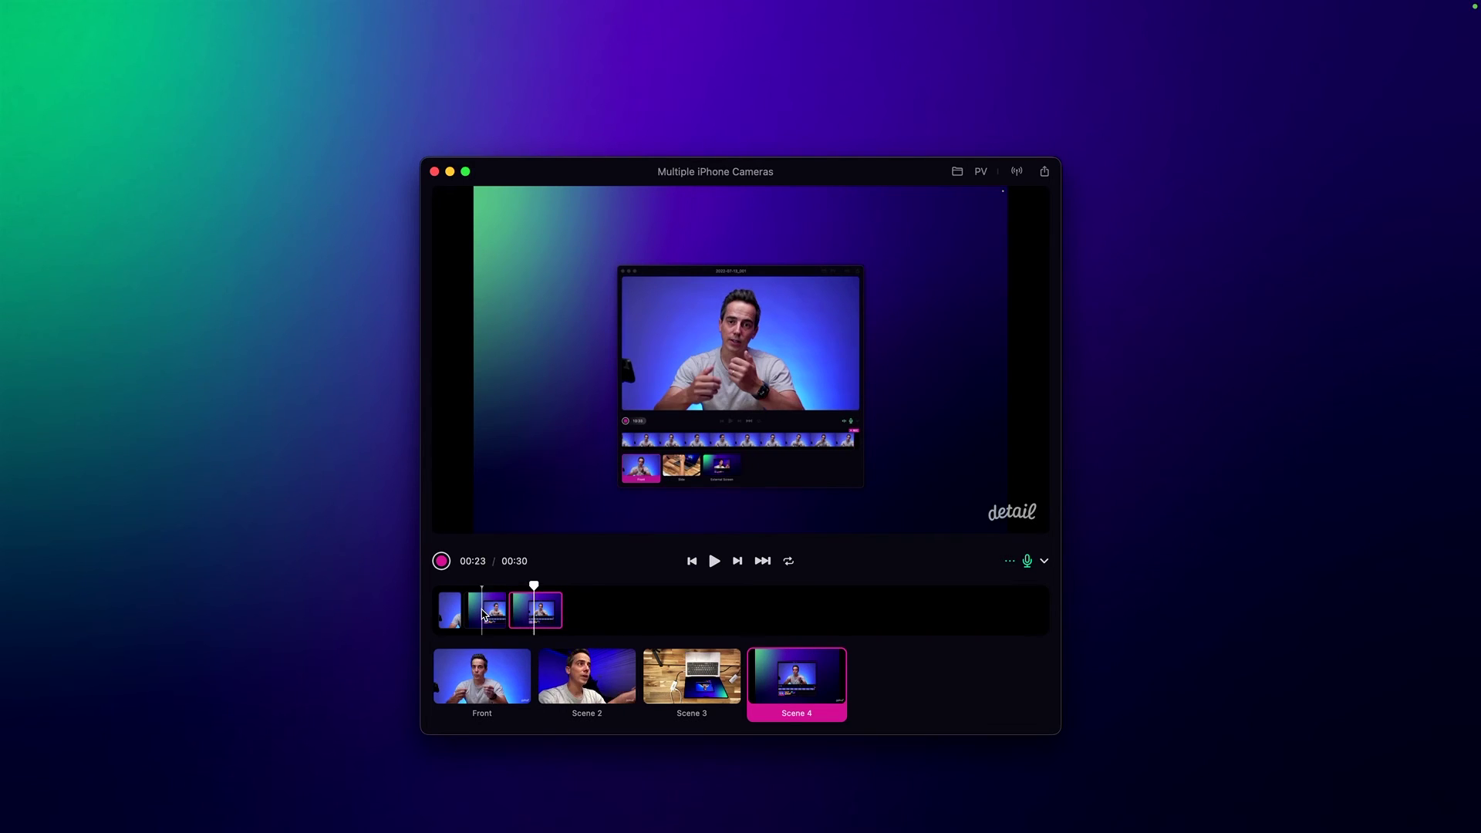
click(536, 615)
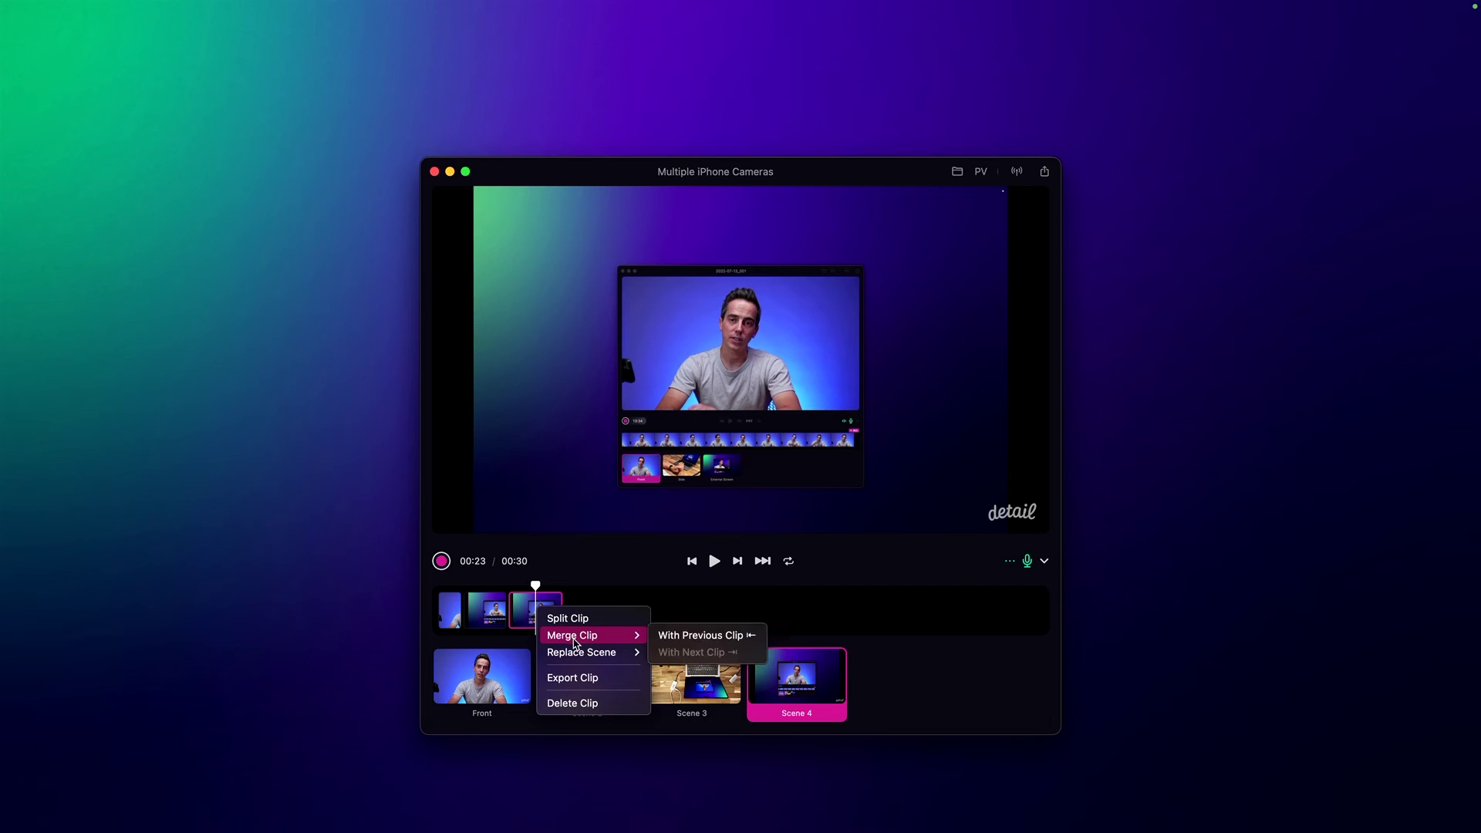
mouse_move(582, 657)
click(679, 655)
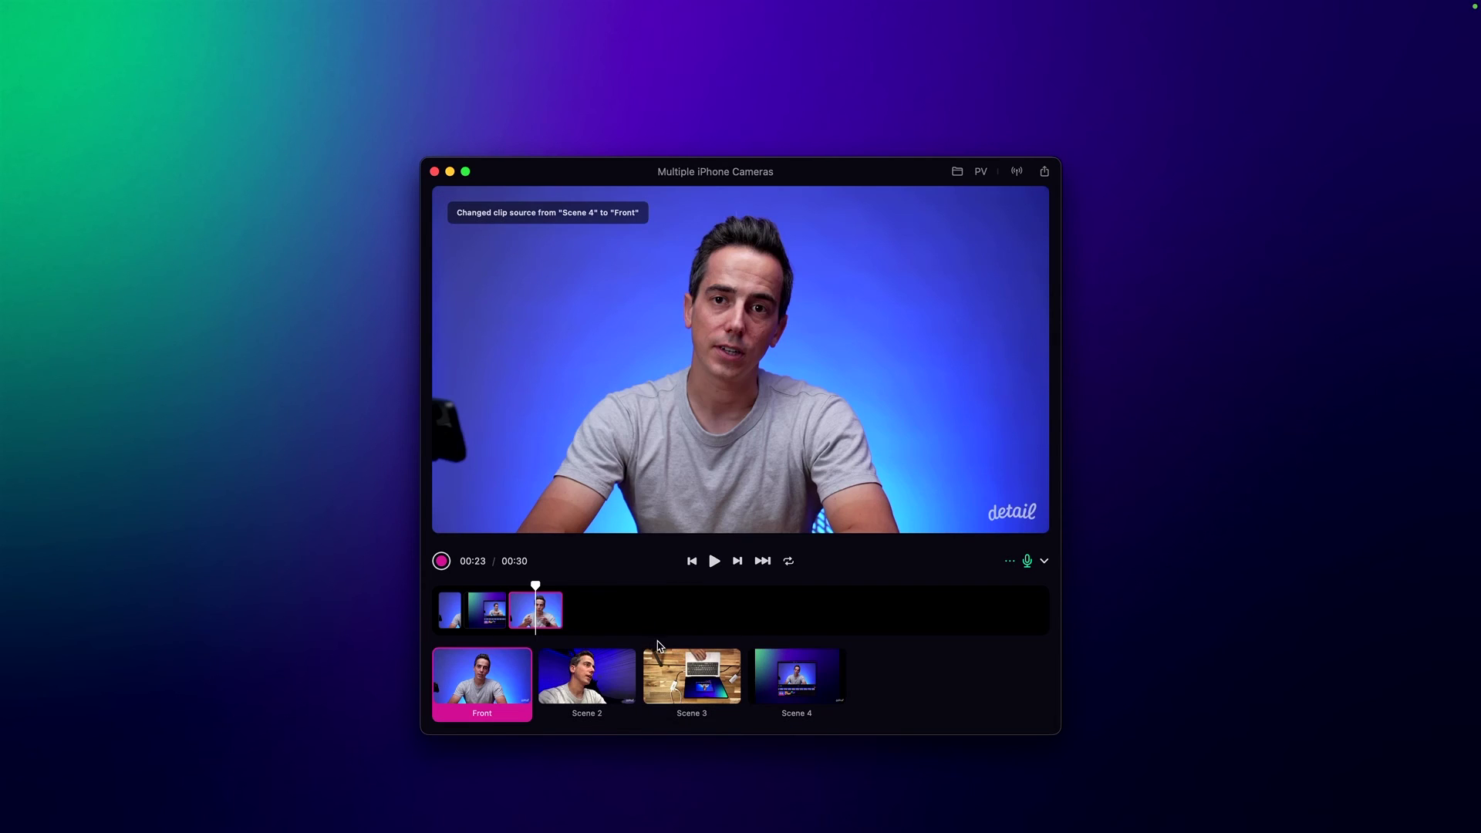
- Split the last clip at 00:27 and bring up options for the short final clip
drag(537, 587, 553, 588)
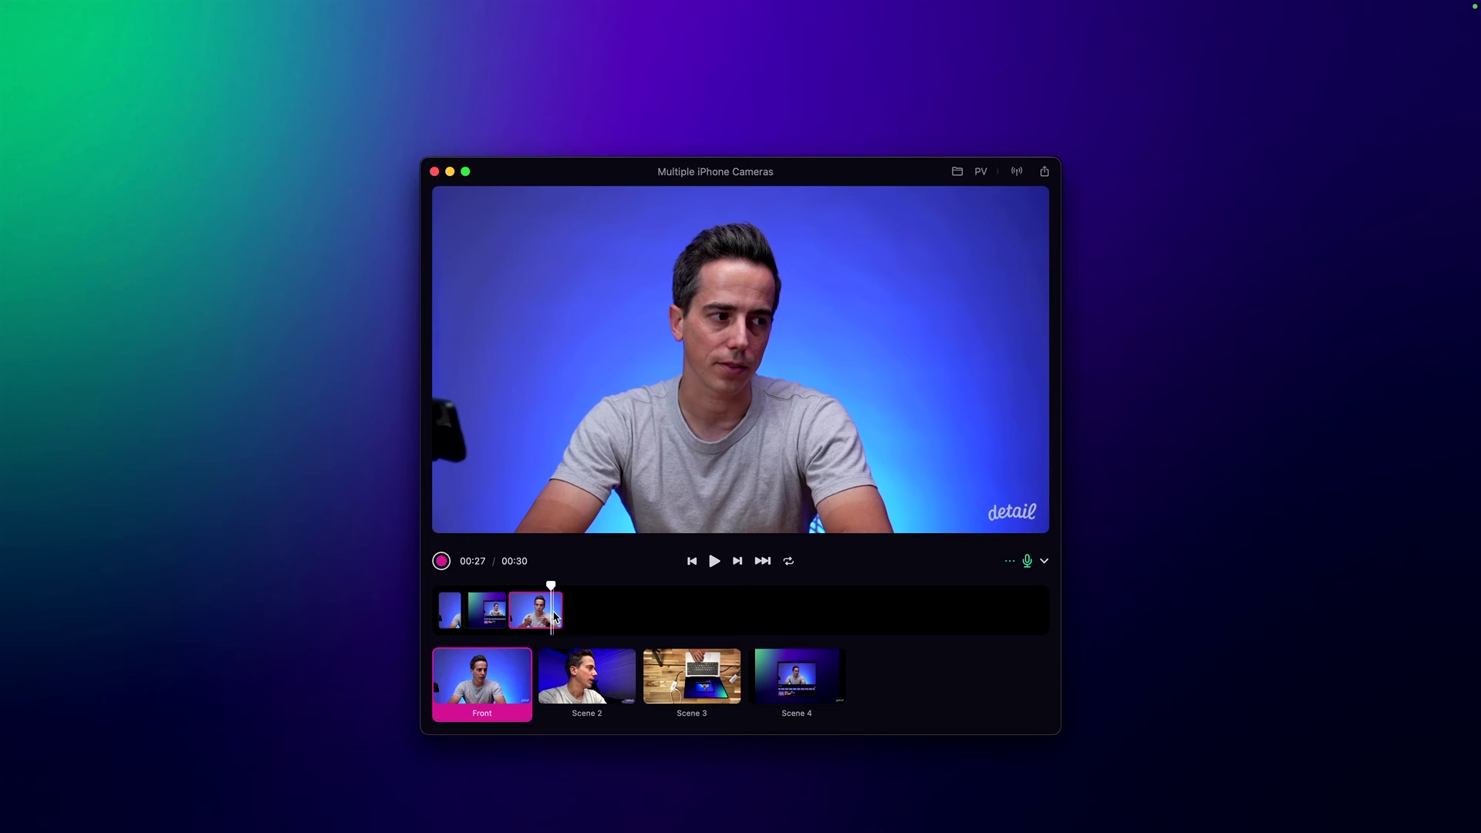
right_click(554, 616)
click(588, 621)
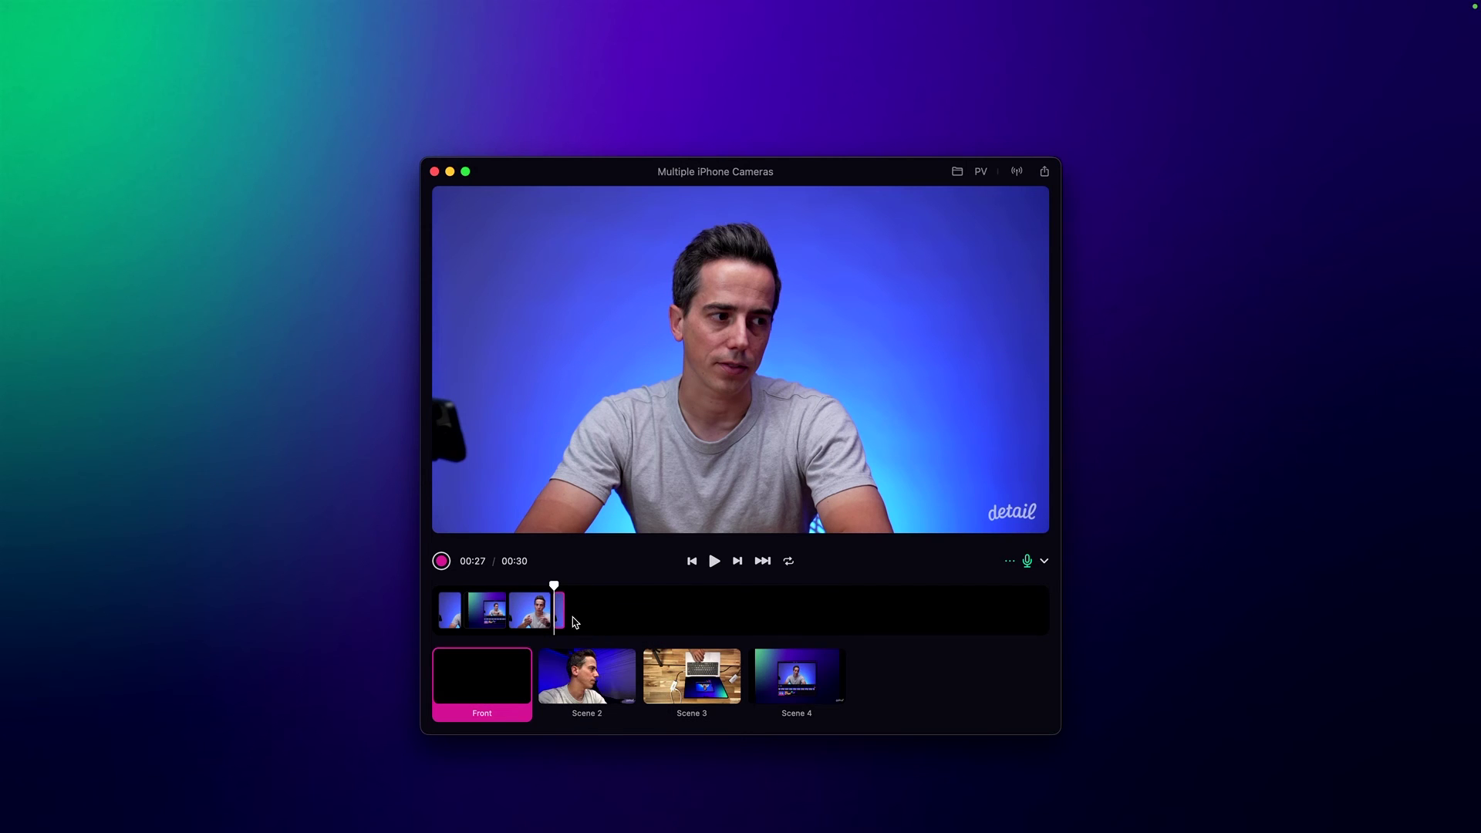
click(563, 611)
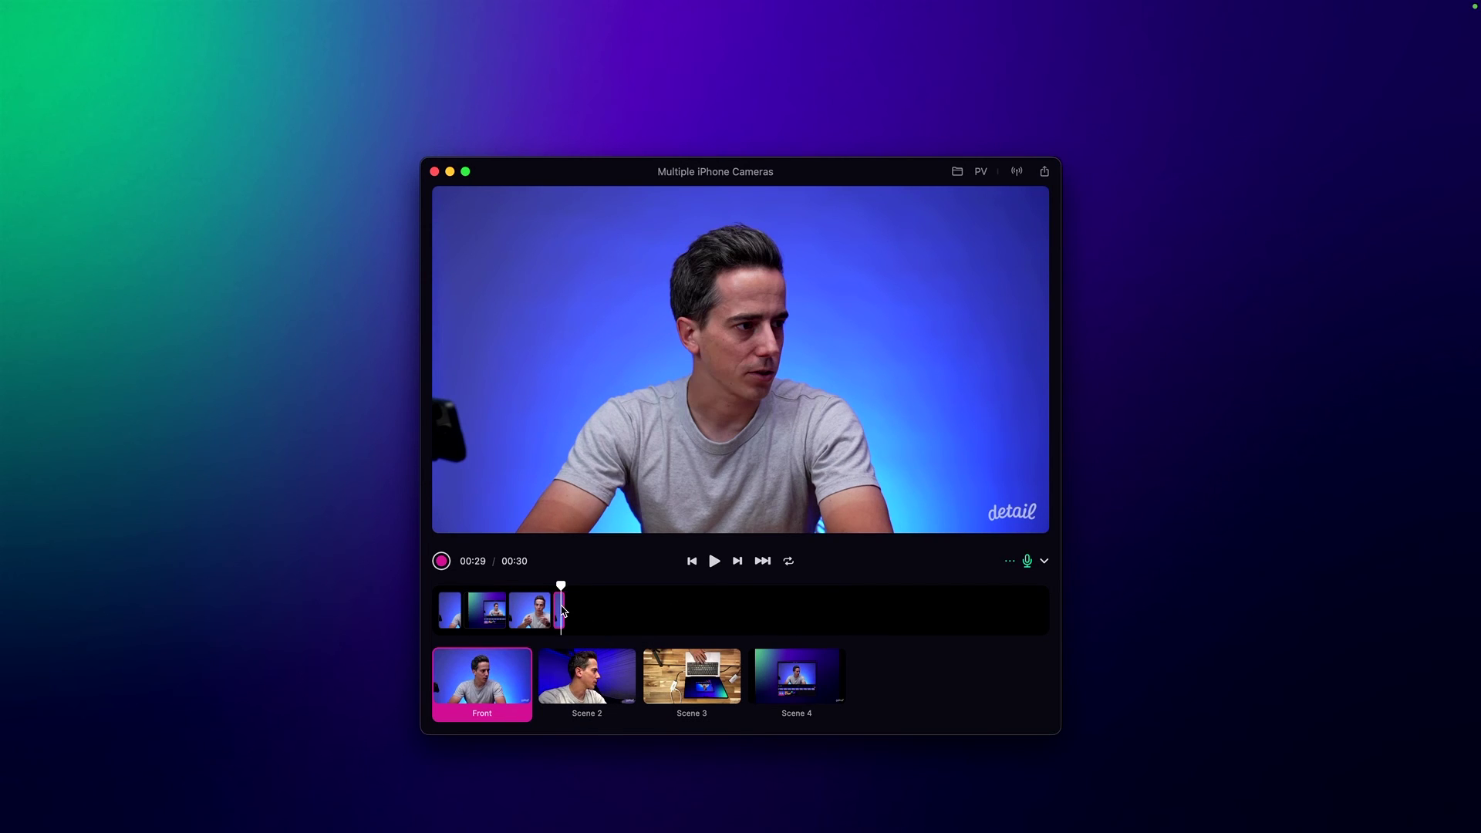
right_click(563, 611)
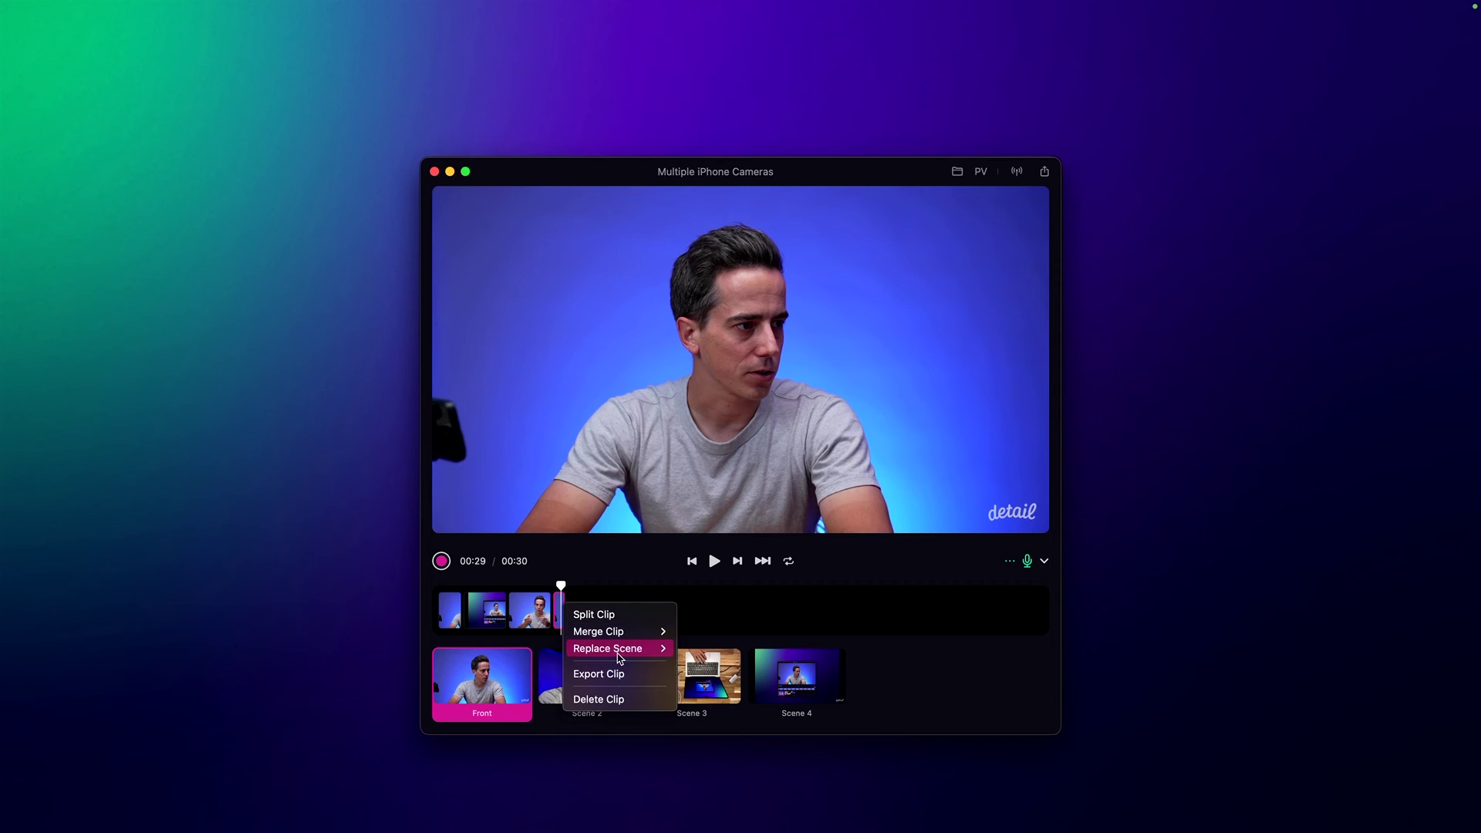